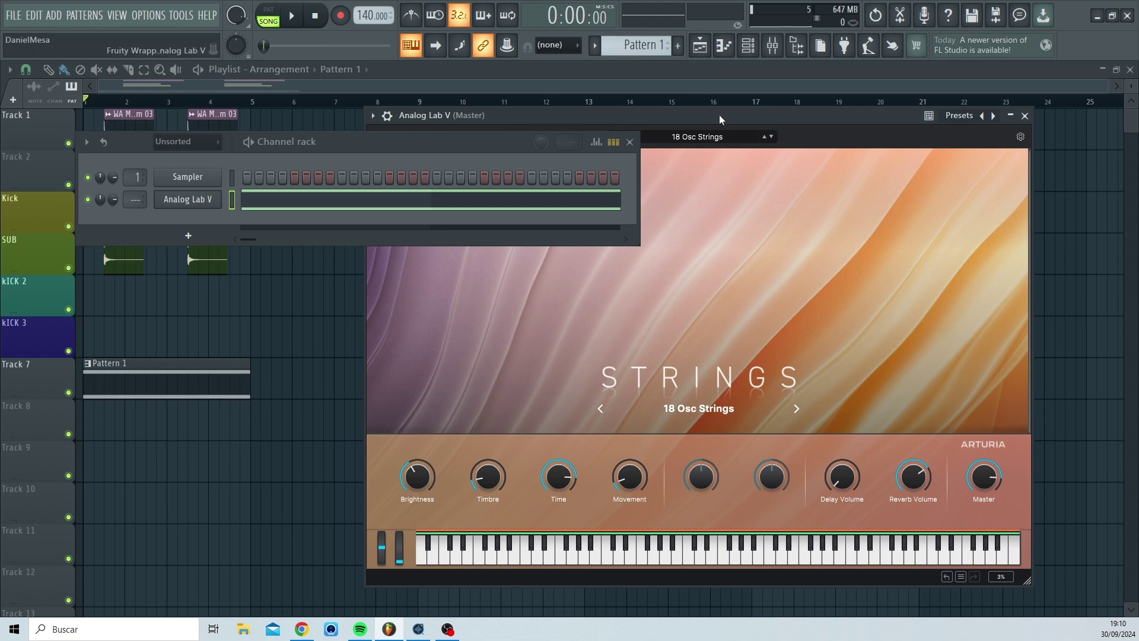
Audition the 18 Osc Strings sound, lower its Brightness to 0.240 and close the channel rack.
key("q")
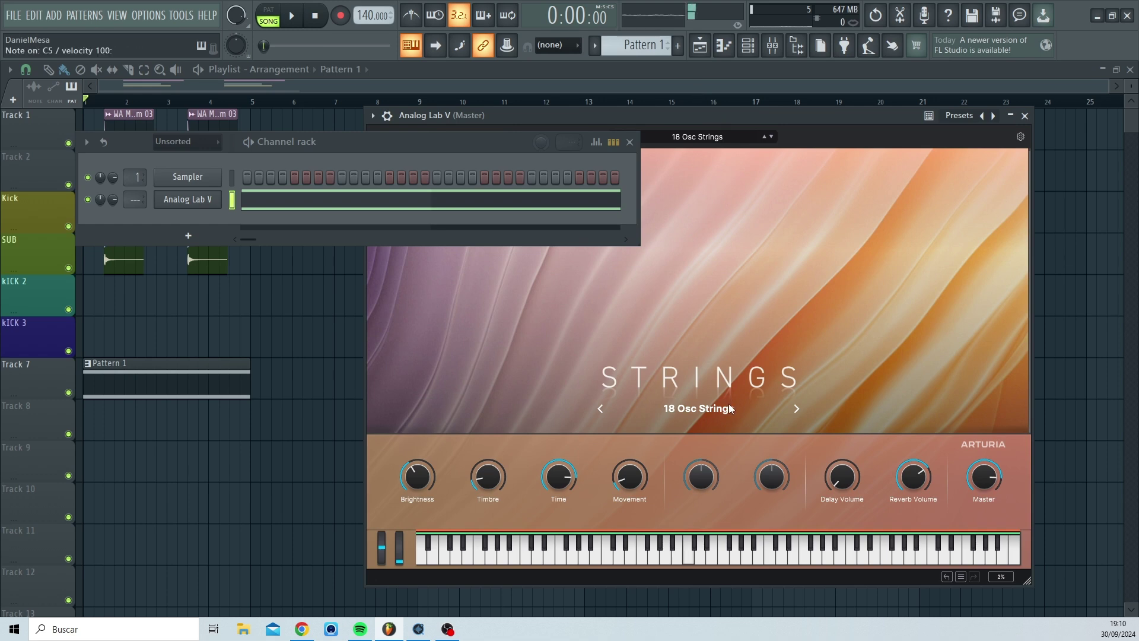
mouse_move(417, 478)
left_mouse_down()
mouse_move(417, 492)
mouse_move(417, 479)
left_mouse_up()
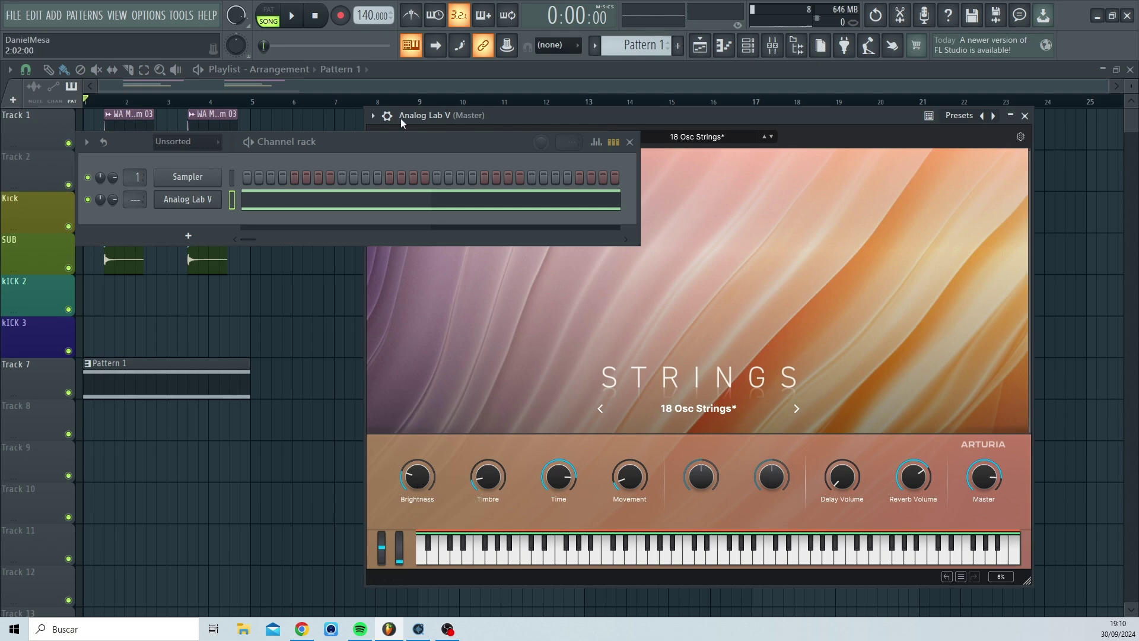
left_click(629, 143)
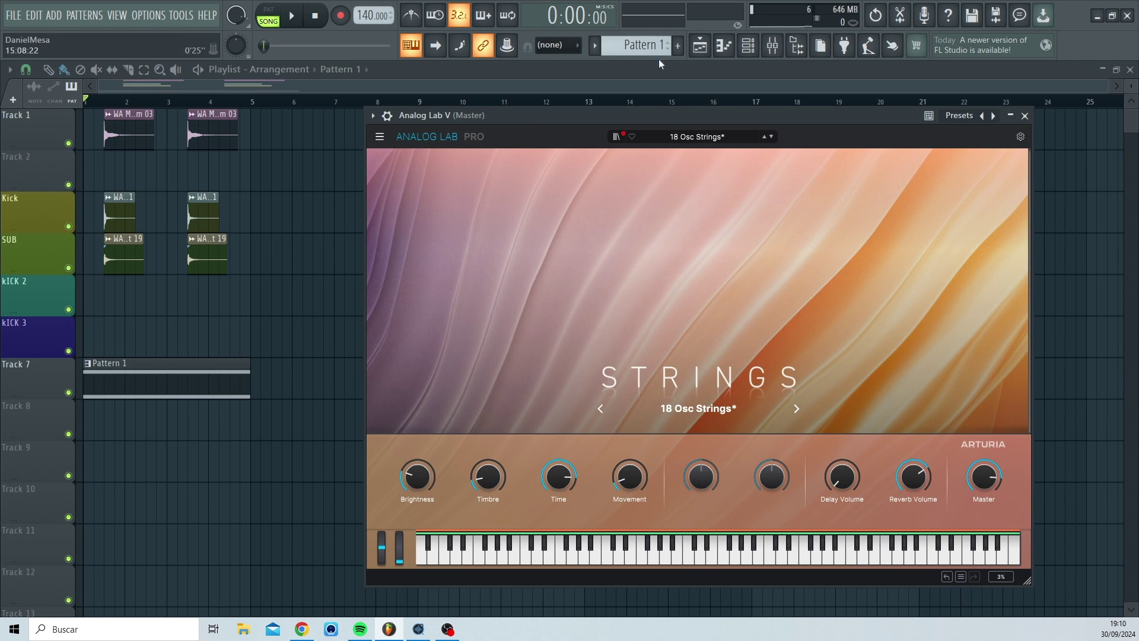
Create a new empty Pattern 2, keeping its default name.
left_click_drag(644, 45, 644, 28)
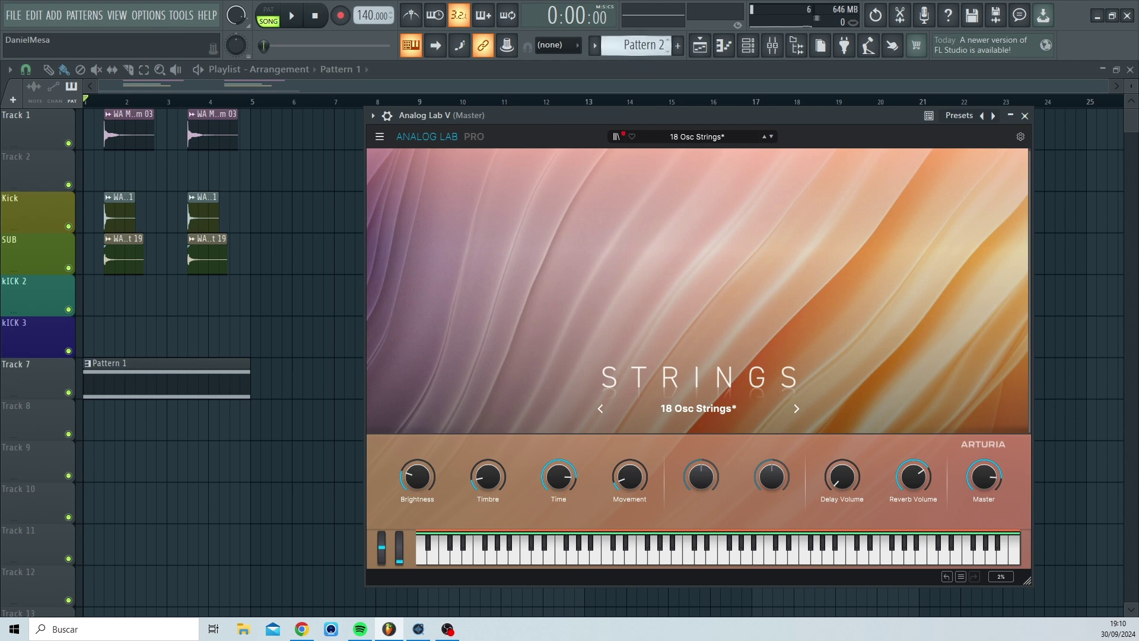
left_click_drag(651, 46, 652, 52)
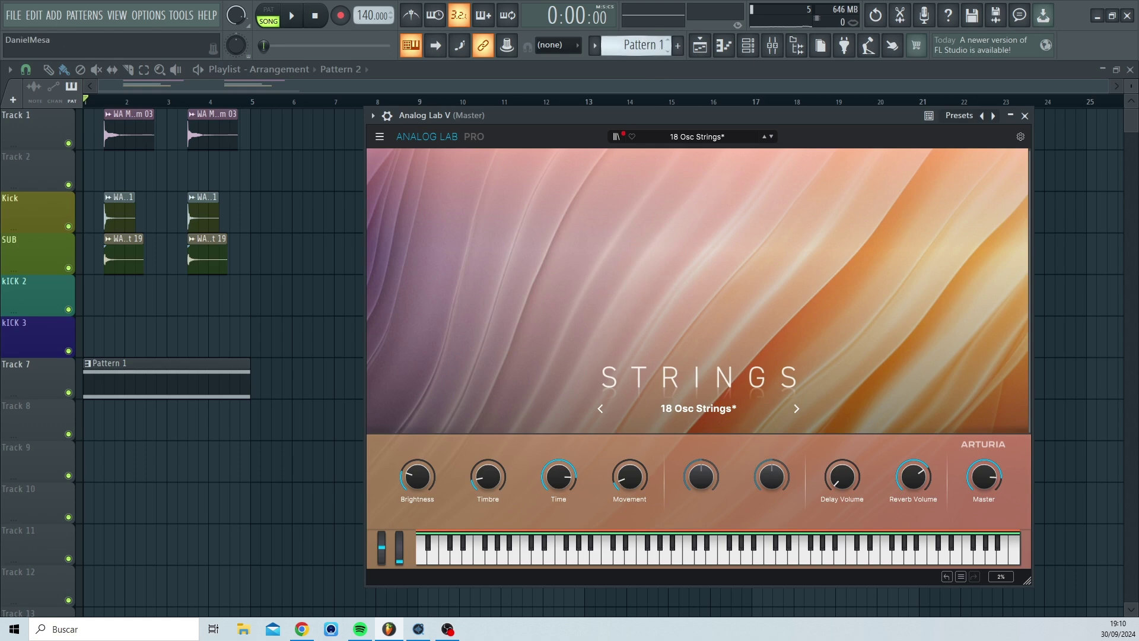
left_click(679, 49)
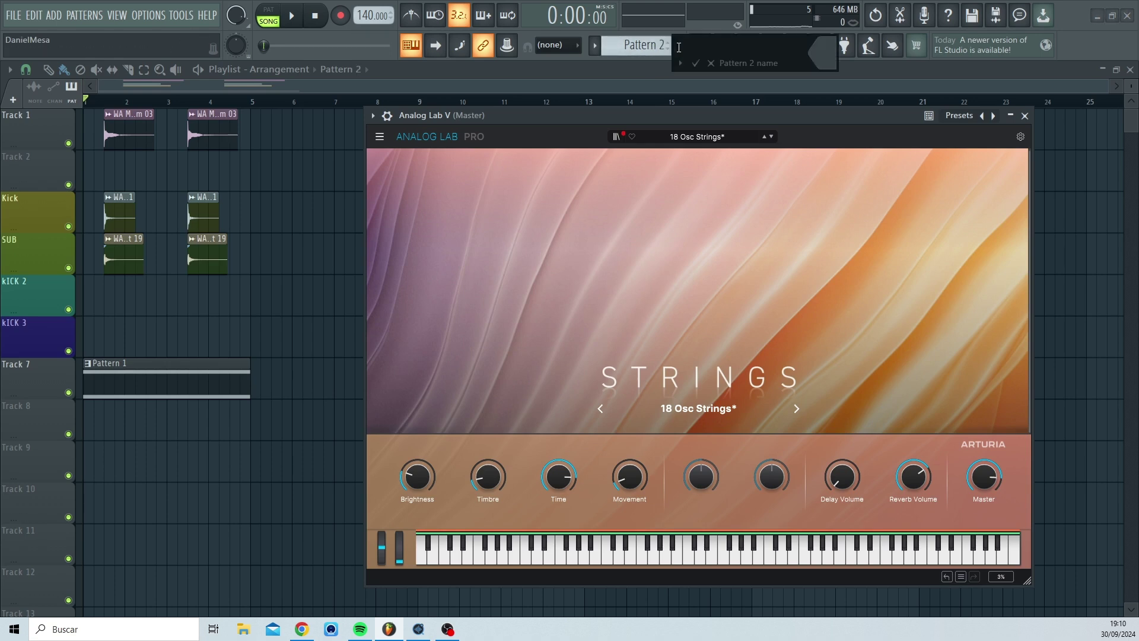
left_click(711, 63)
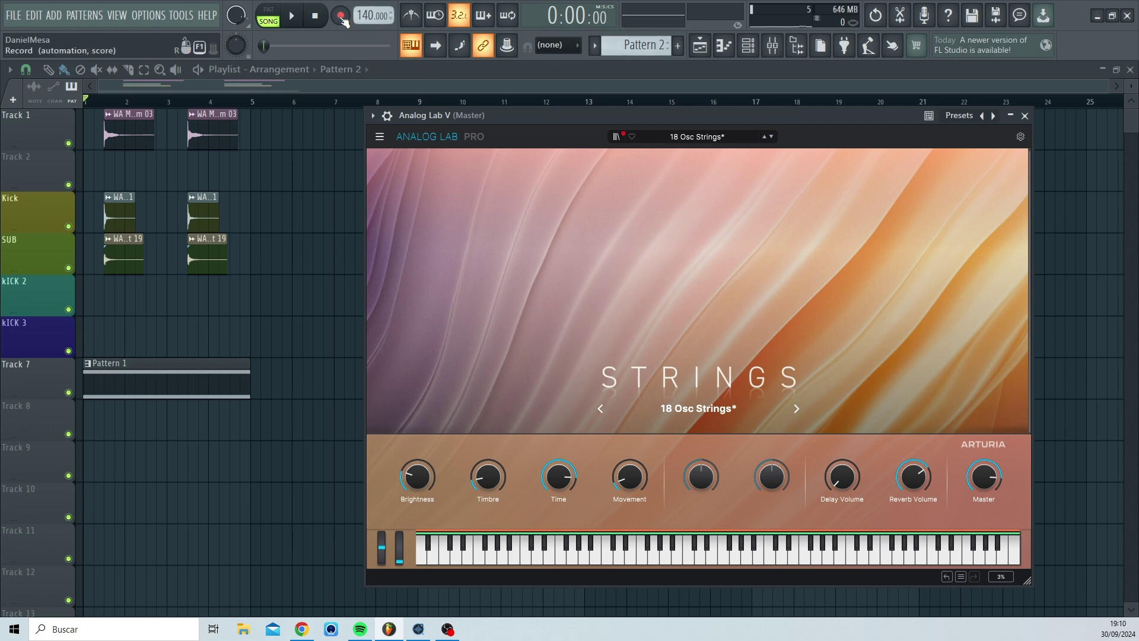
Record Brightness knob movements of Analog Lab V into Pattern 2, using the notes and automation recording option.
left_click(341, 18)
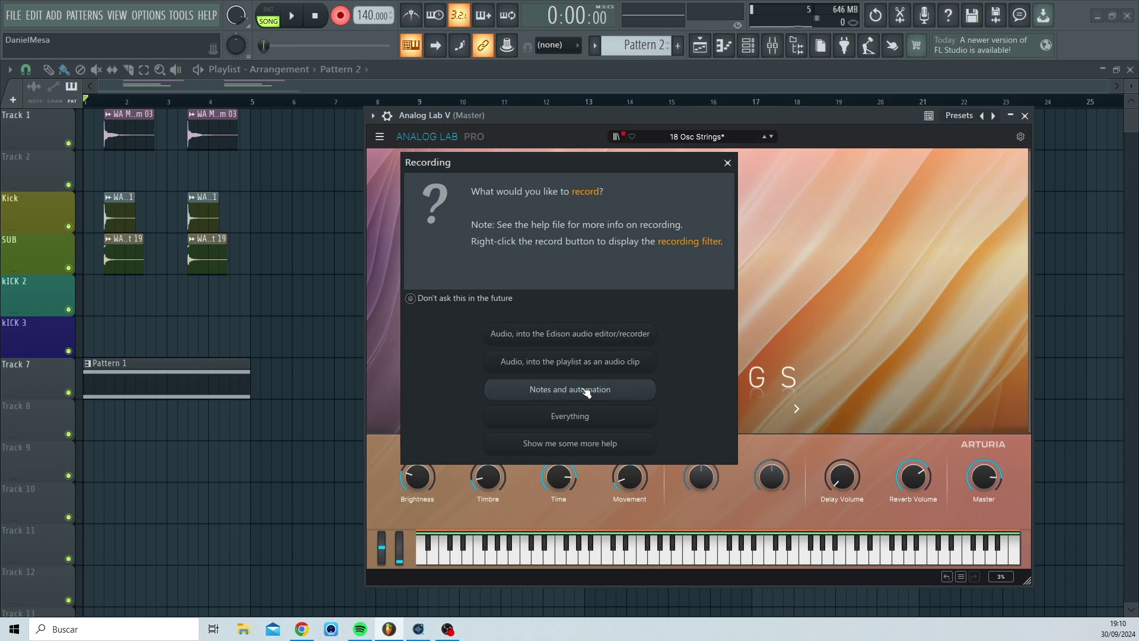
left_click(586, 392)
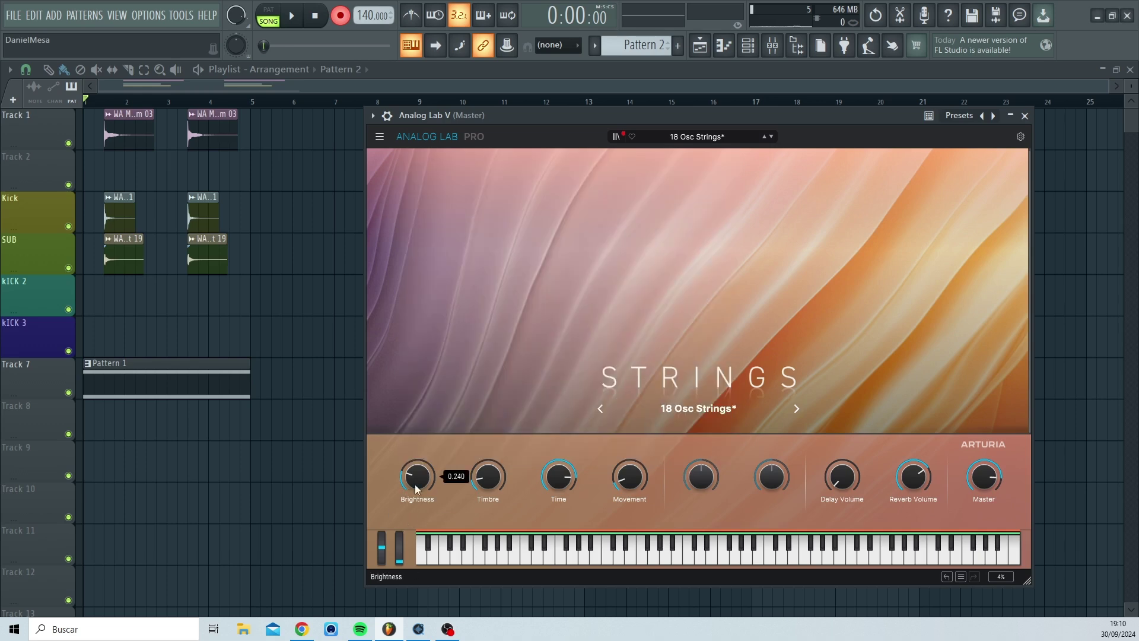
mouse_move(420, 489)
key("space")
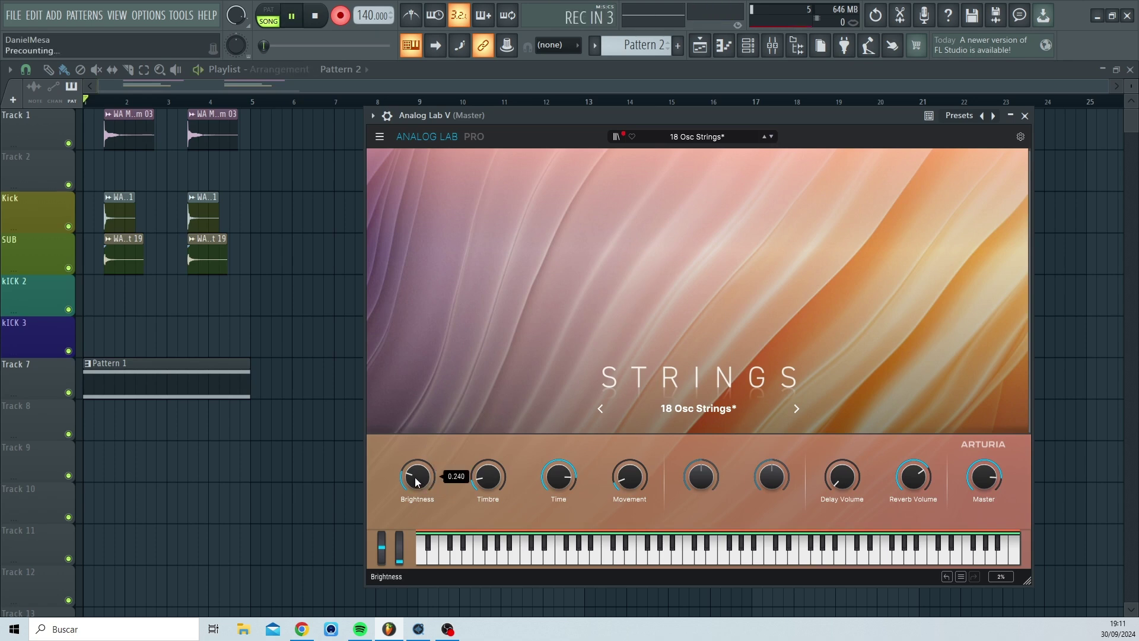
left_click_drag(415, 474, 415, 439)
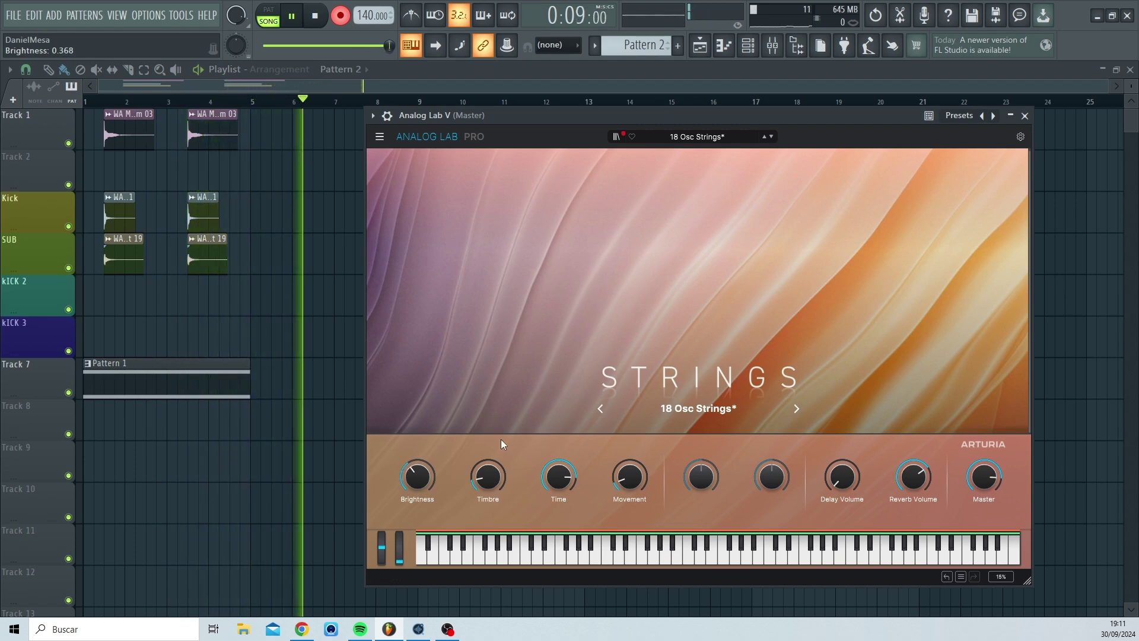
left_click(315, 15)
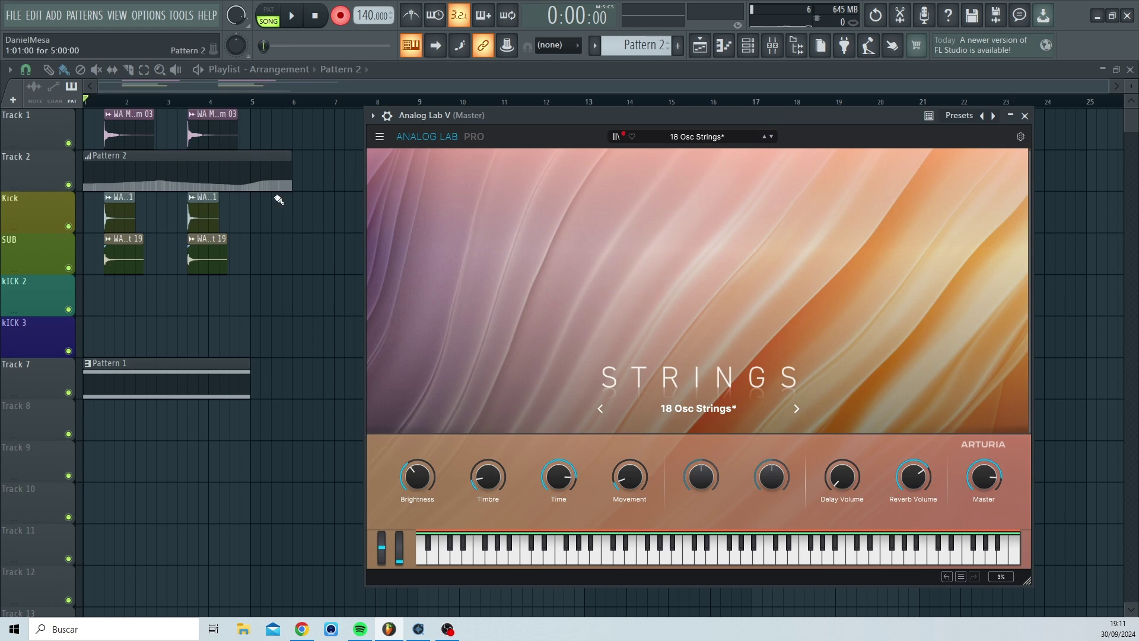
Inspect the recorded Brightness events of the Pattern 2 clip and play back the arrangement with the automation.
left_click_drag(695, 117, 674, 145)
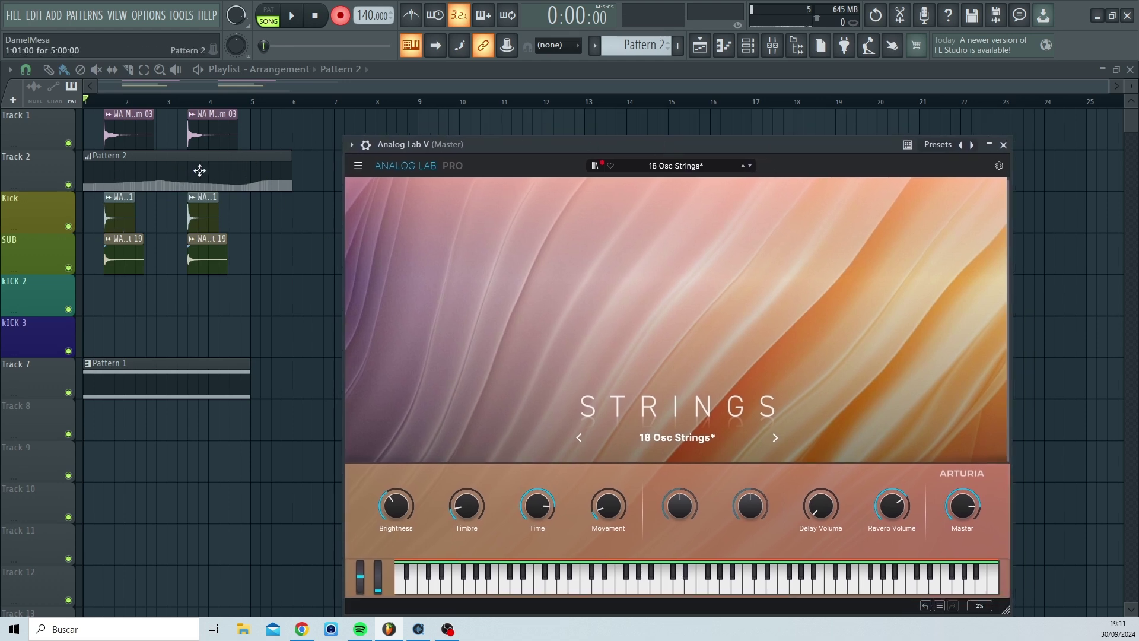
mouse_move(398, 505)
double_click(211, 166)
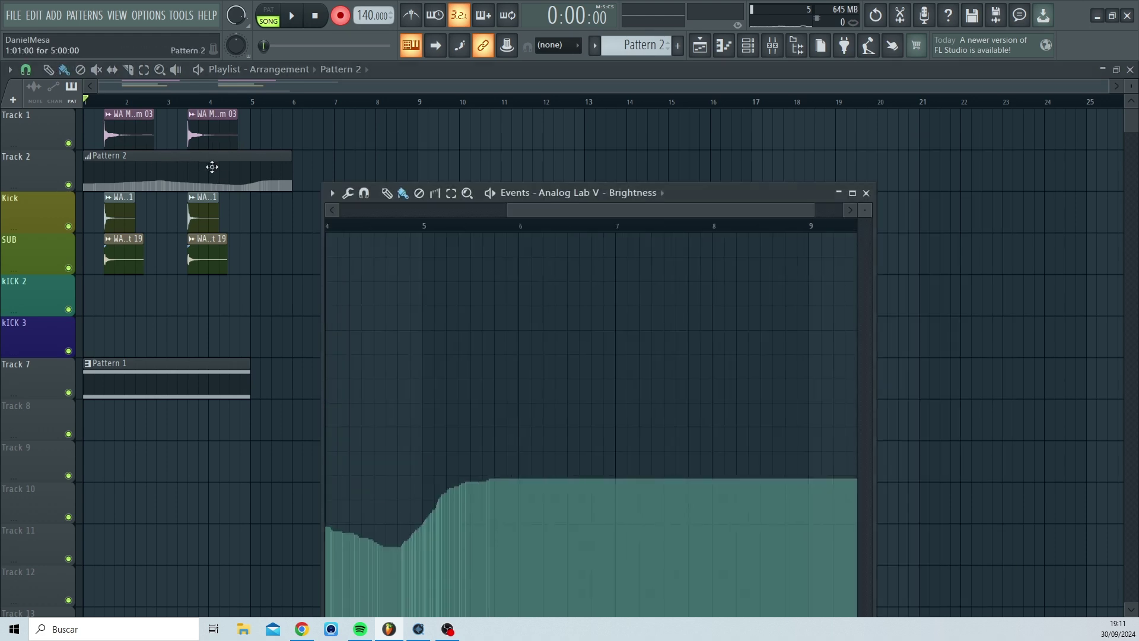
left_click_drag(657, 211, 330, 211)
left_click_drag(688, 193, 704, 148)
left_click(866, 144)
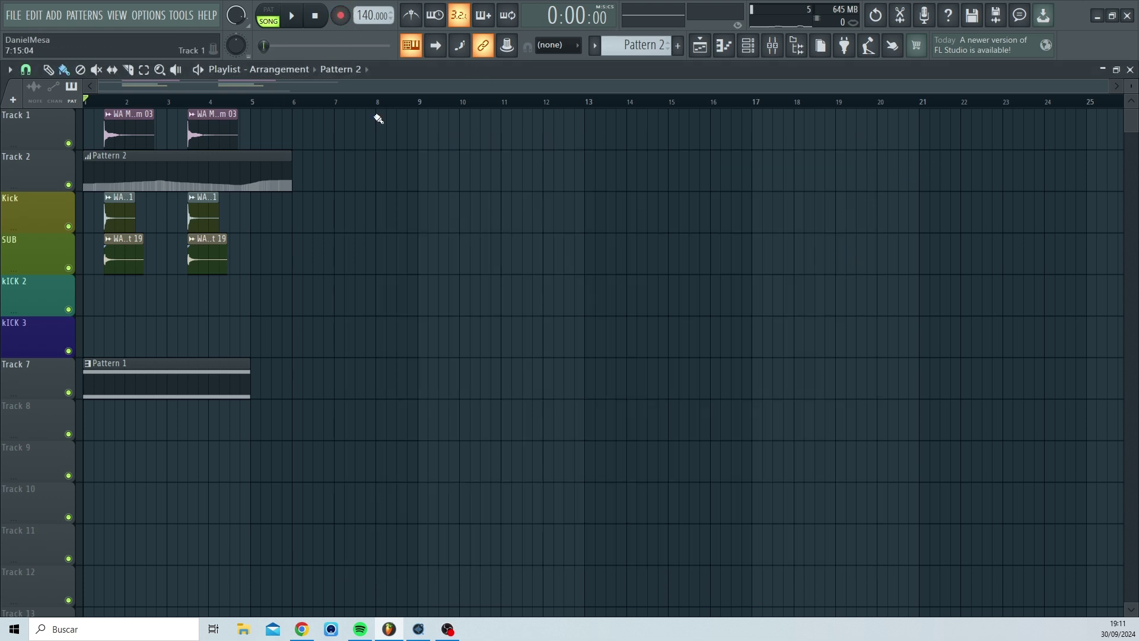
key("space")
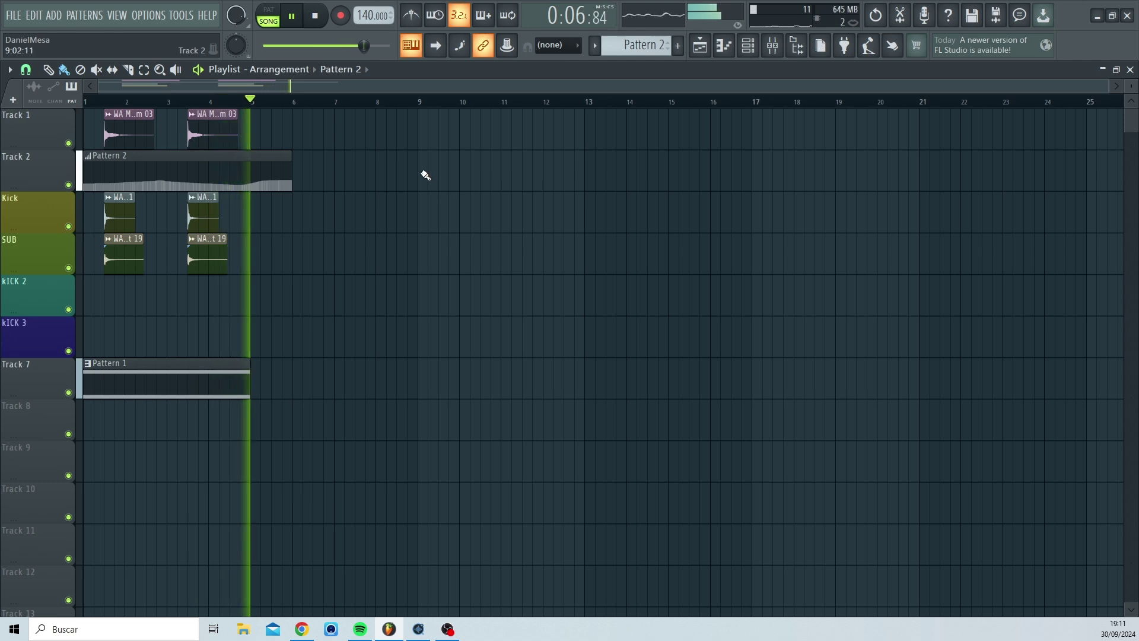
key("space")
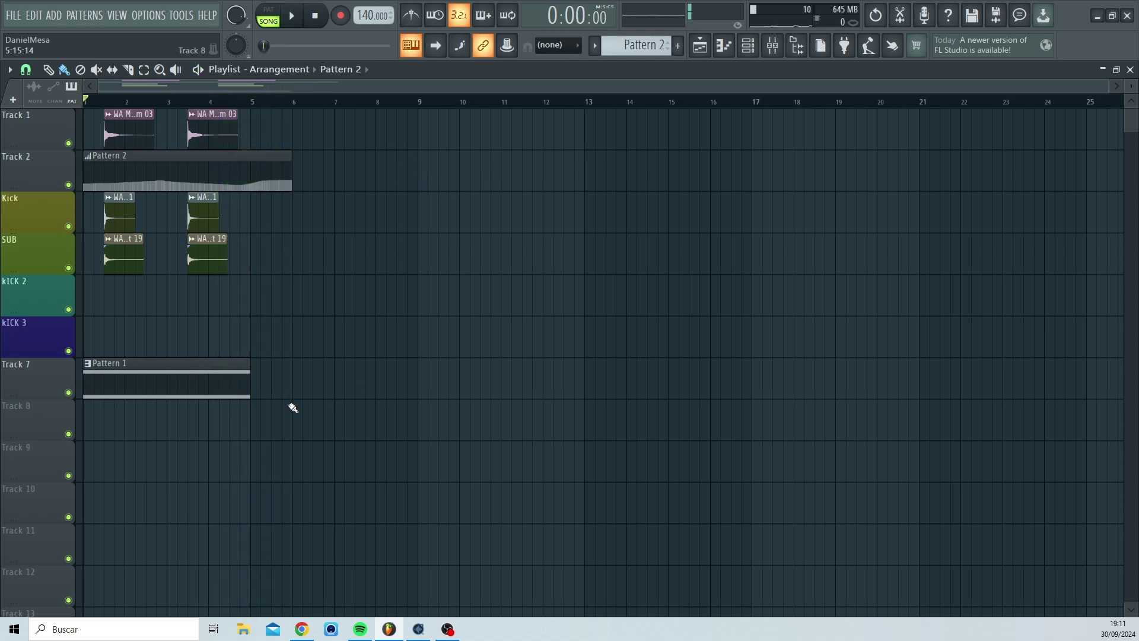
Extend the A4 and D4 notes of Pattern 1 to bar 18 in the piano roll.
double_click(187, 372)
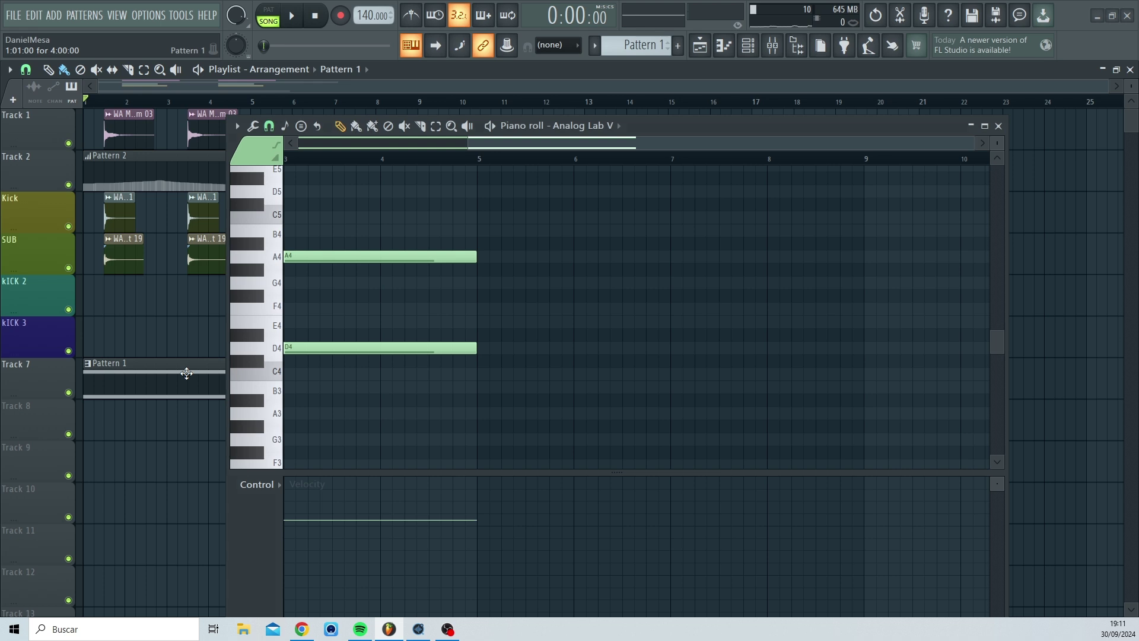
left_click_drag(517, 392, 865, 287)
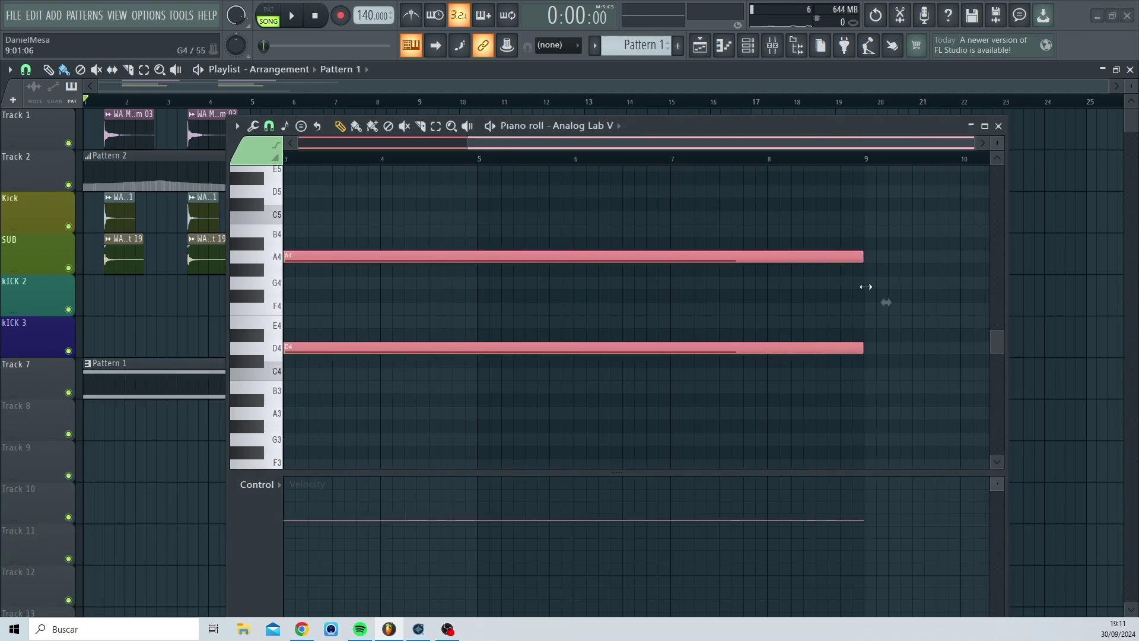
left_click_drag(821, 141, 1132, 166)
left_click_drag(725, 159, 905, 142)
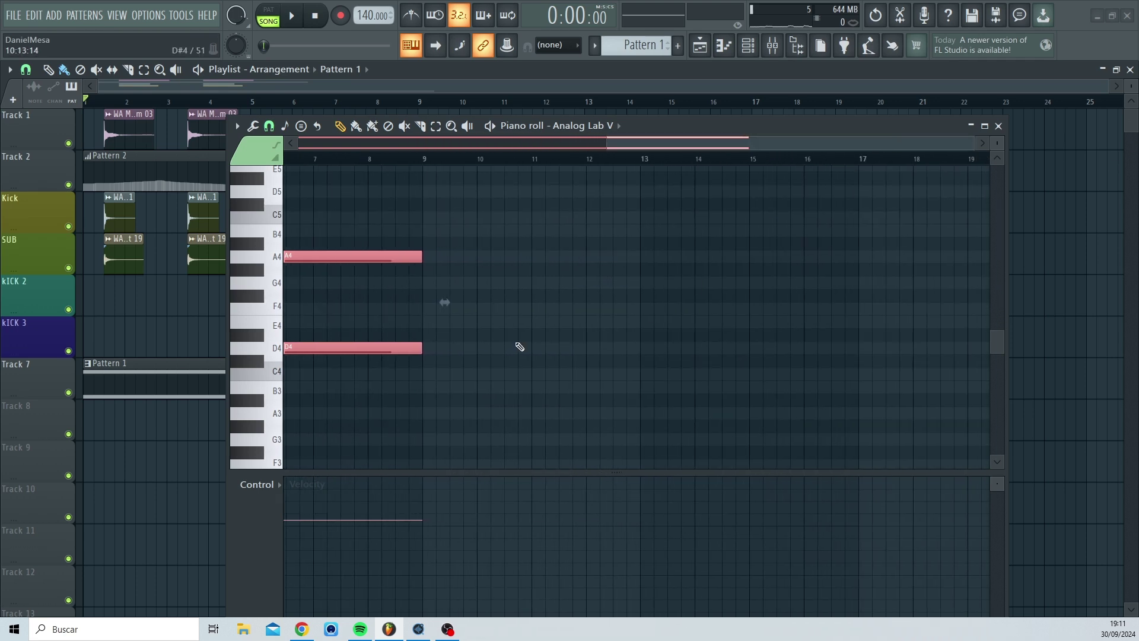
left_click_drag(418, 255, 912, 270)
left_click(999, 126)
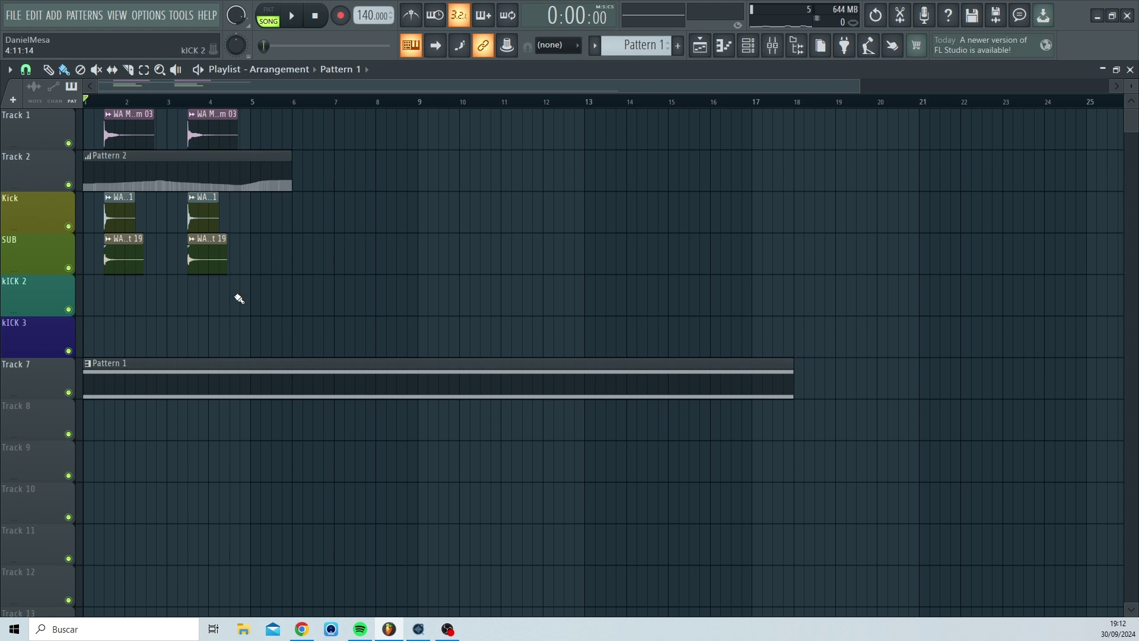
Repeat the four-bar group of clips on Track 1, Track 2, Kick and SUB at bars 5, 9 and 13.
left_click_drag(334, 299, 33, 87)
left_click_drag(125, 128, 307, 151)
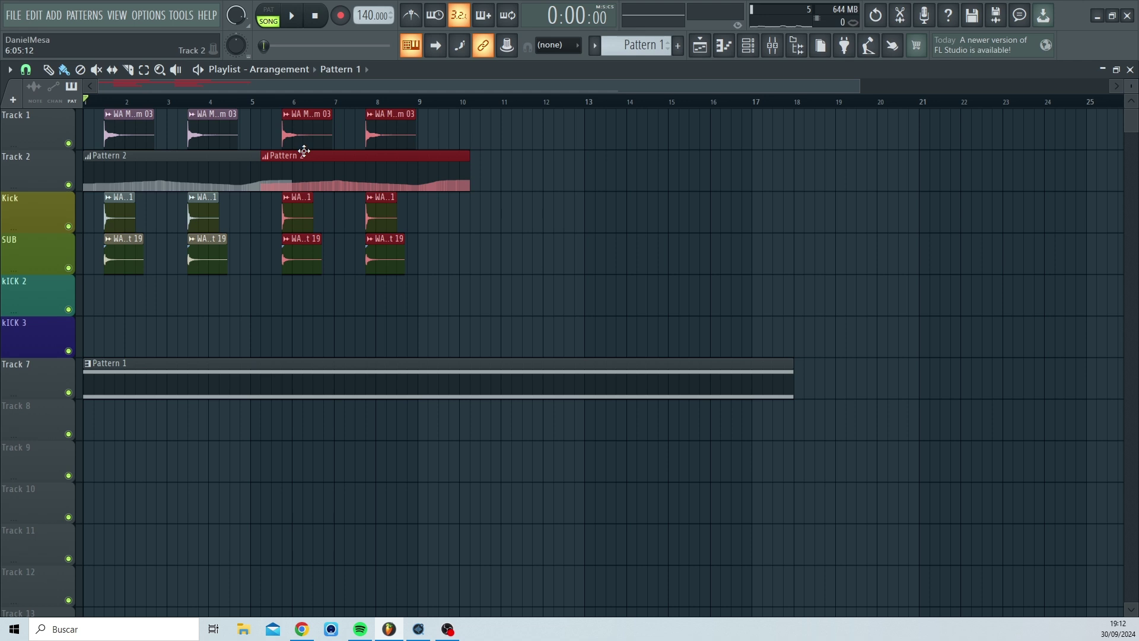
left_click_drag(305, 152, 297, 151)
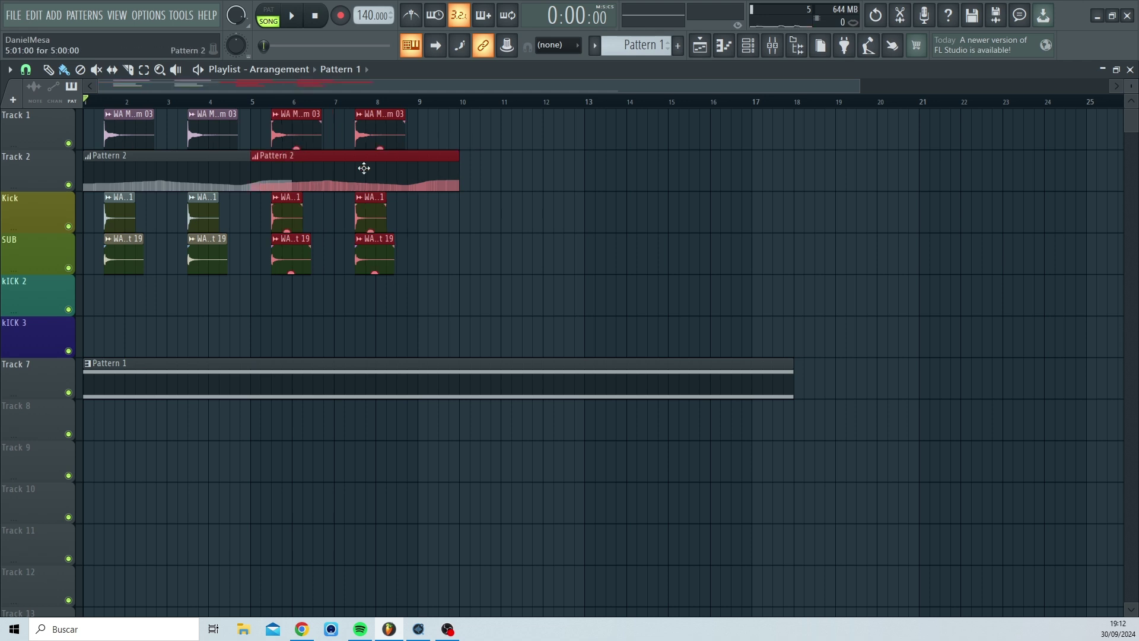
left_click_drag(521, 314, 85, 110)
left_click_drag(122, 164, 457, 164)
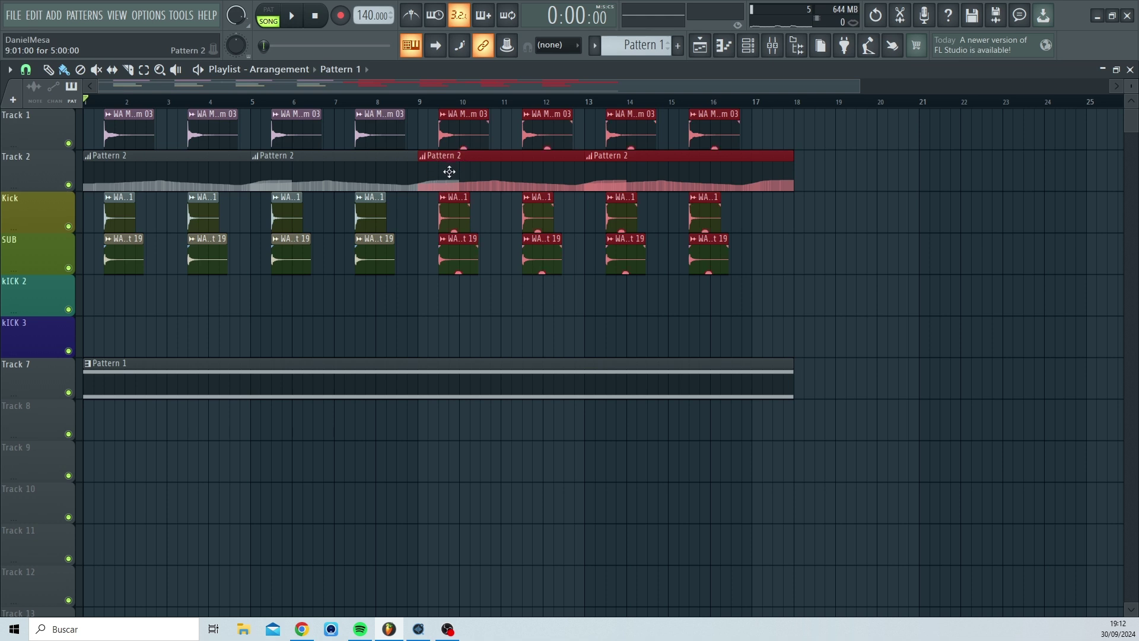
Delete all four Pattern 2 automation clips from Track 2.
right_click(486, 173)
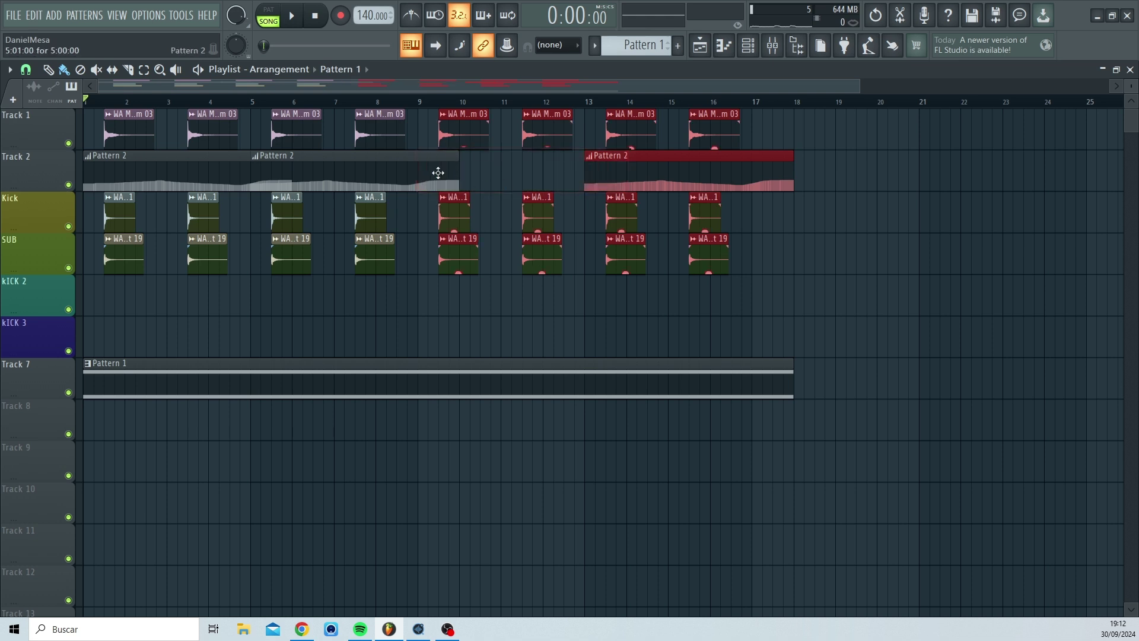
right_click(641, 172)
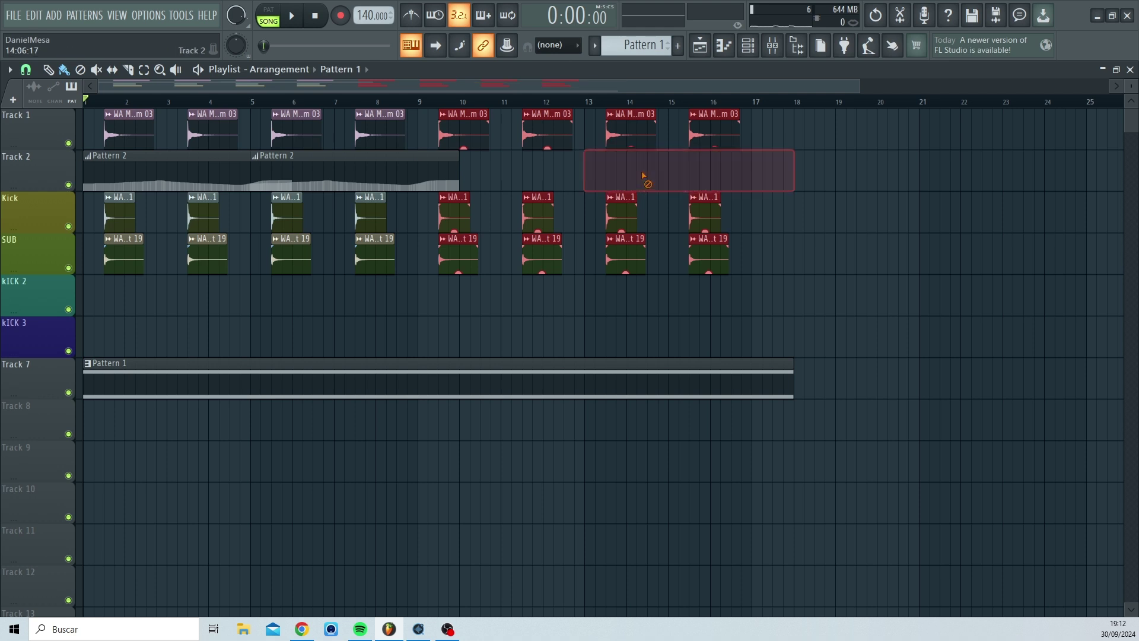
right_click(328, 172)
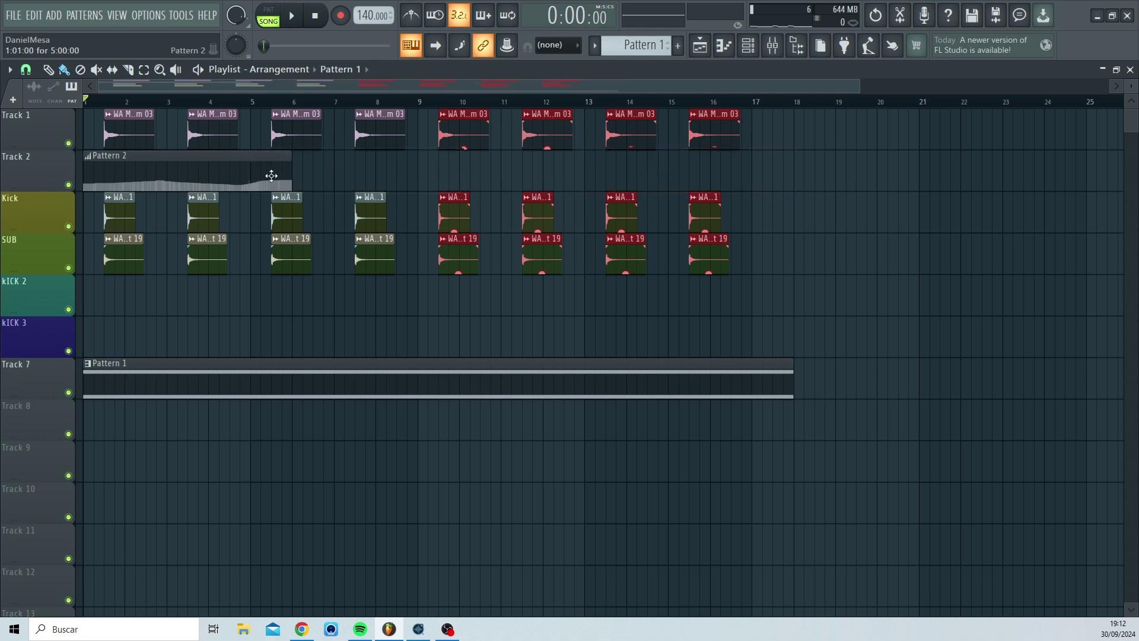
right_click(246, 177)
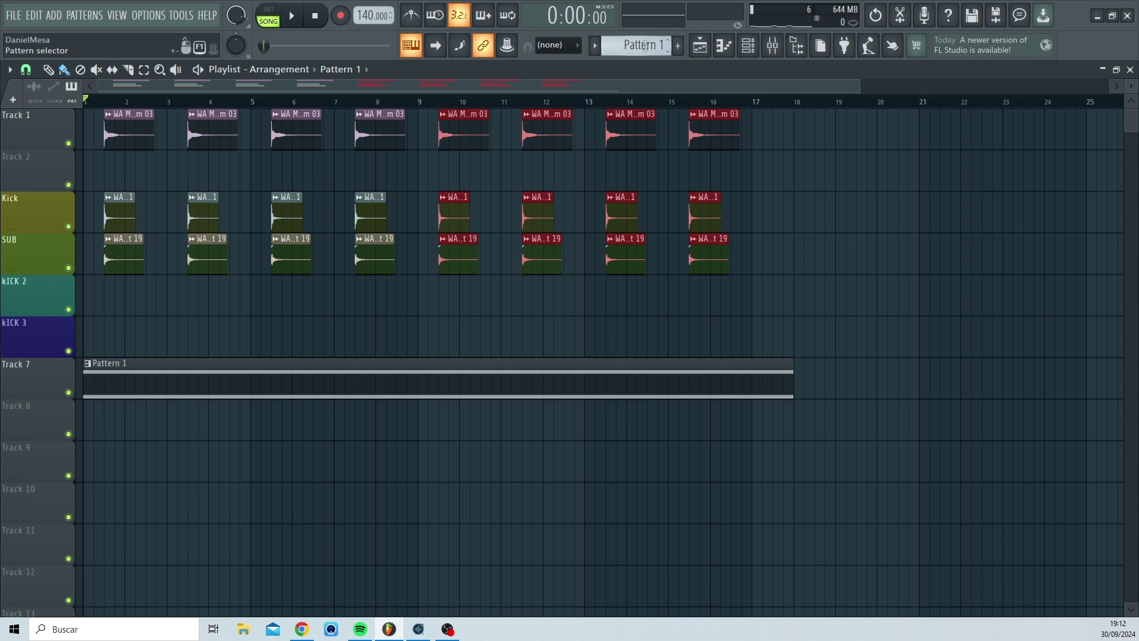
Create a new empty Pattern 3, keeping its default name.
mouse_move(645, 45)
left_mouse_down()
mouse_move(645, 34)
mouse_move(645, 58)
left_mouse_up()
left_click(678, 47)
left_click(679, 48)
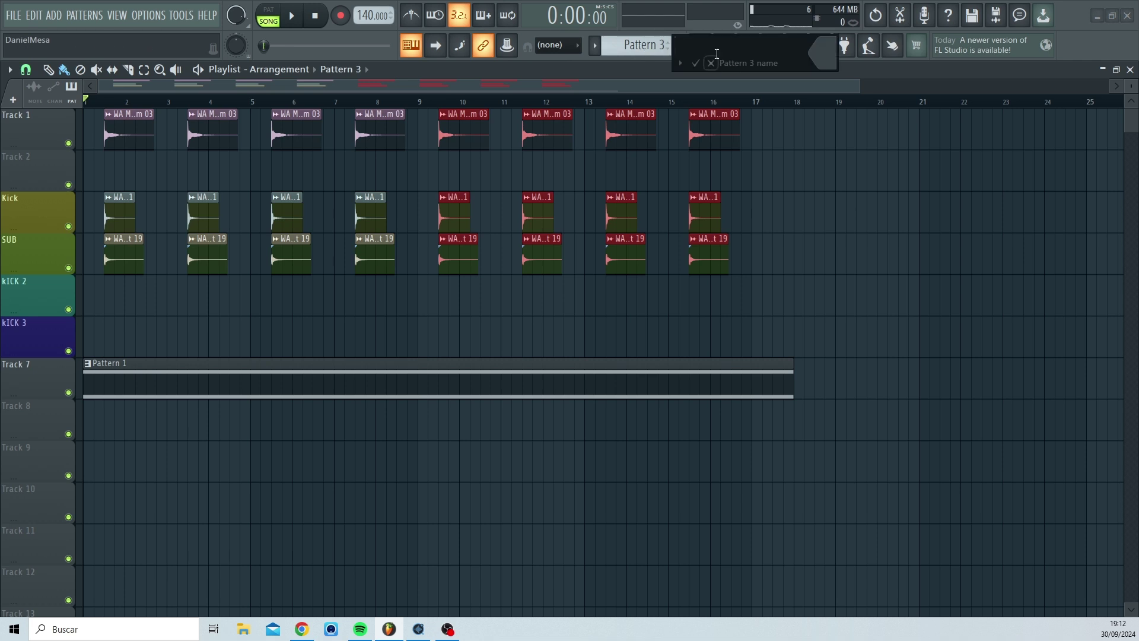
left_click(712, 64)
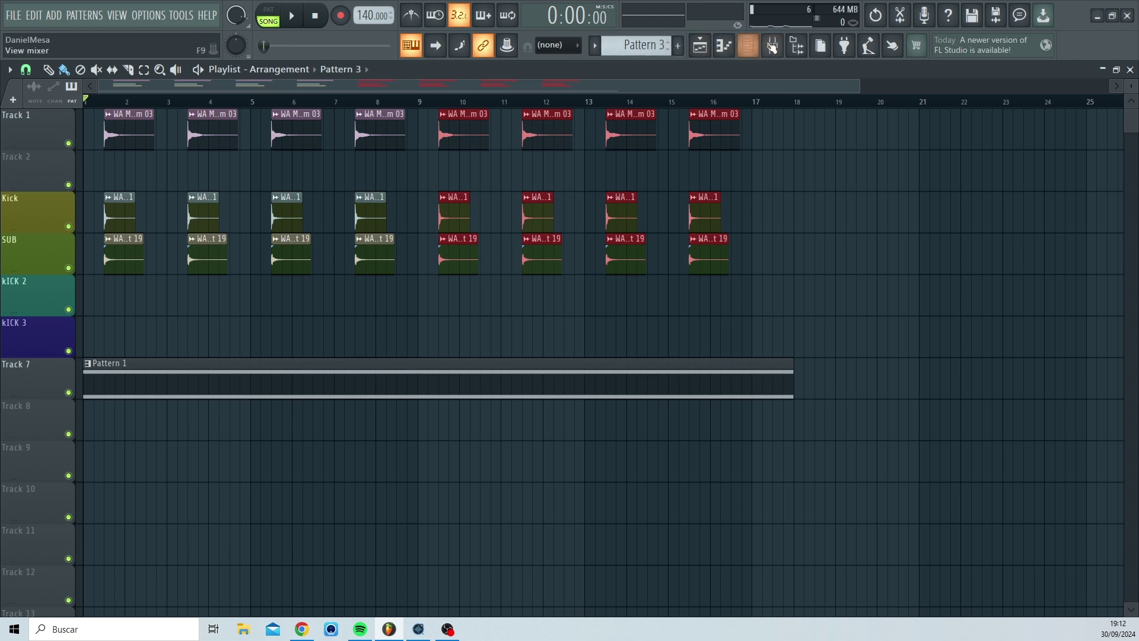
Open the Analog Lab V strings instrument and arm recording for notes and automation.
left_click(748, 49)
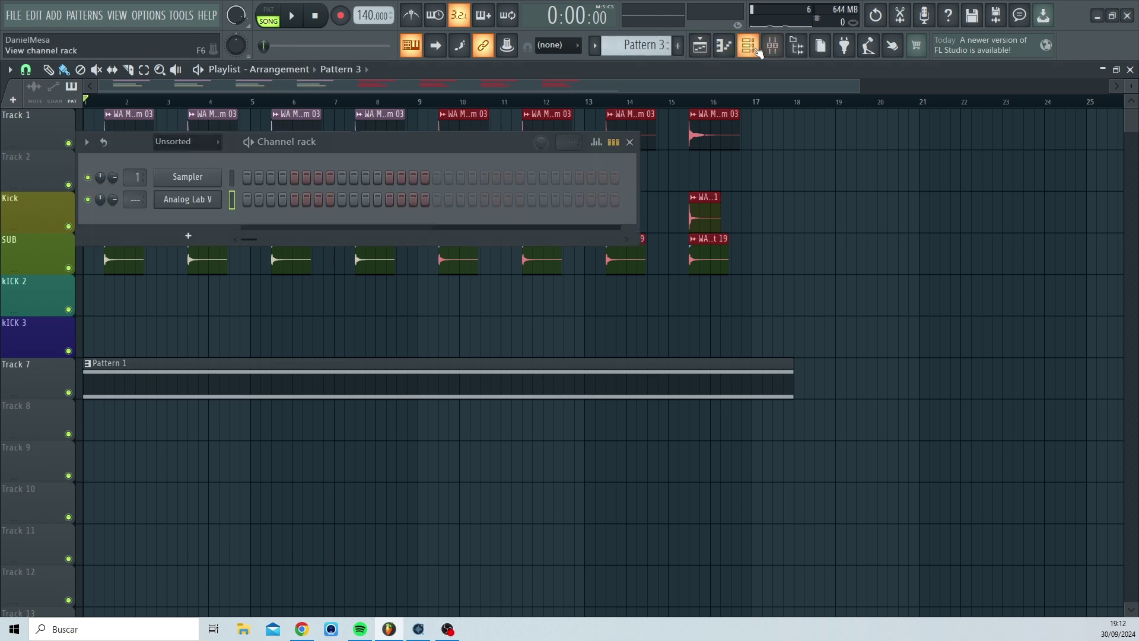
left_click(187, 199)
mouse_move(395, 507)
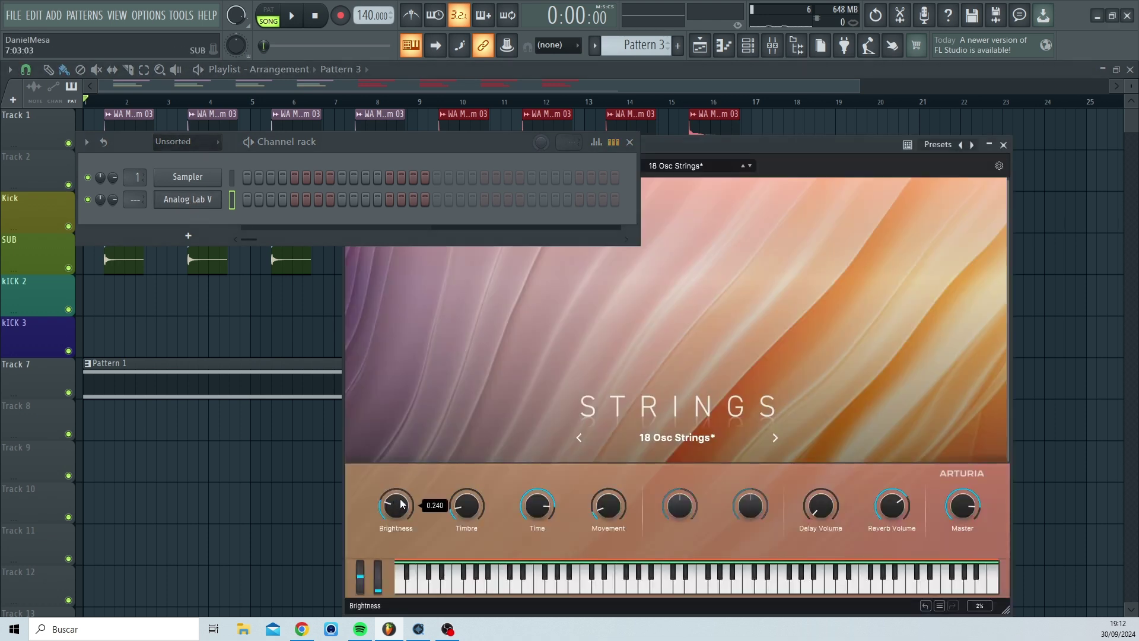
left_click(340, 18)
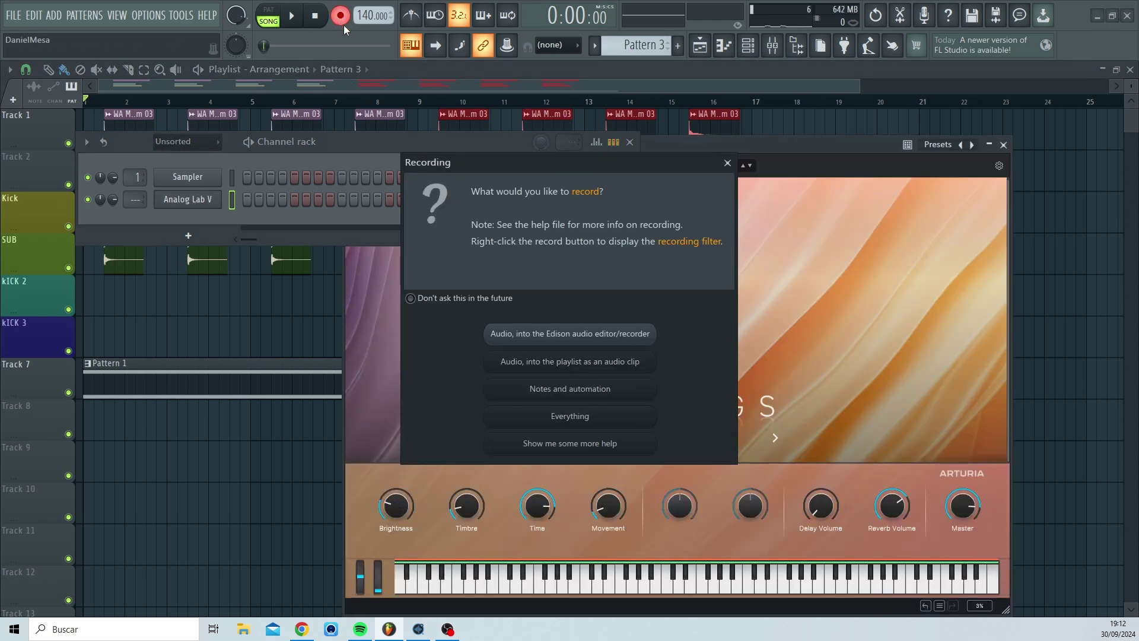
left_click(560, 390)
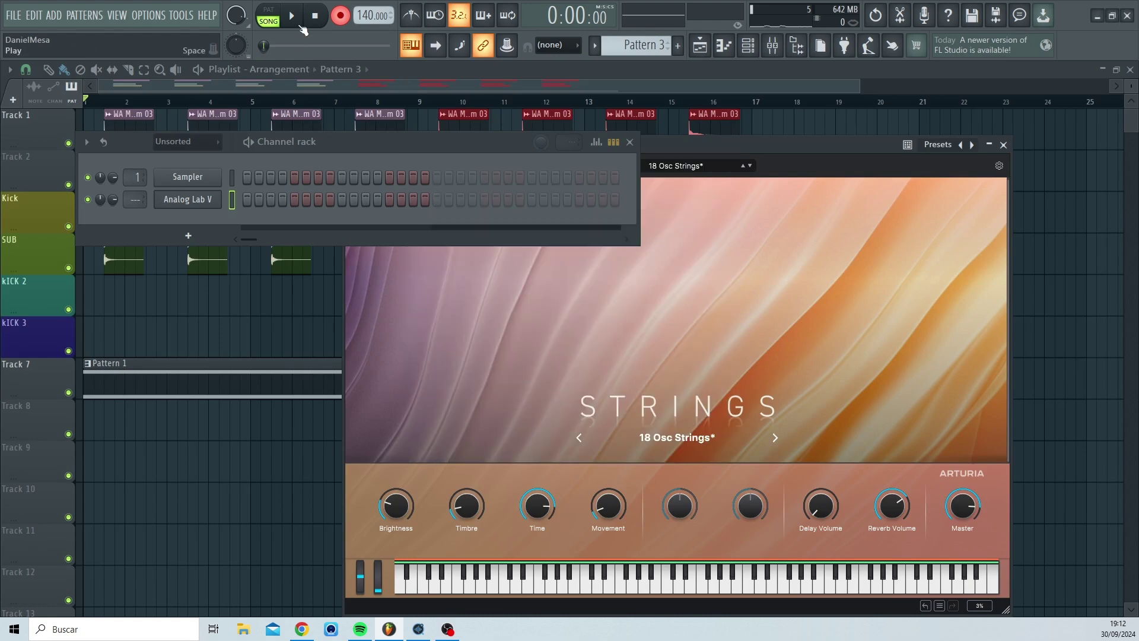
Record a live Brightness sweep into Pattern 3 from bar 1 to almost bar 18, ending near maximum, and close the instrument and channel rack.
key("space")
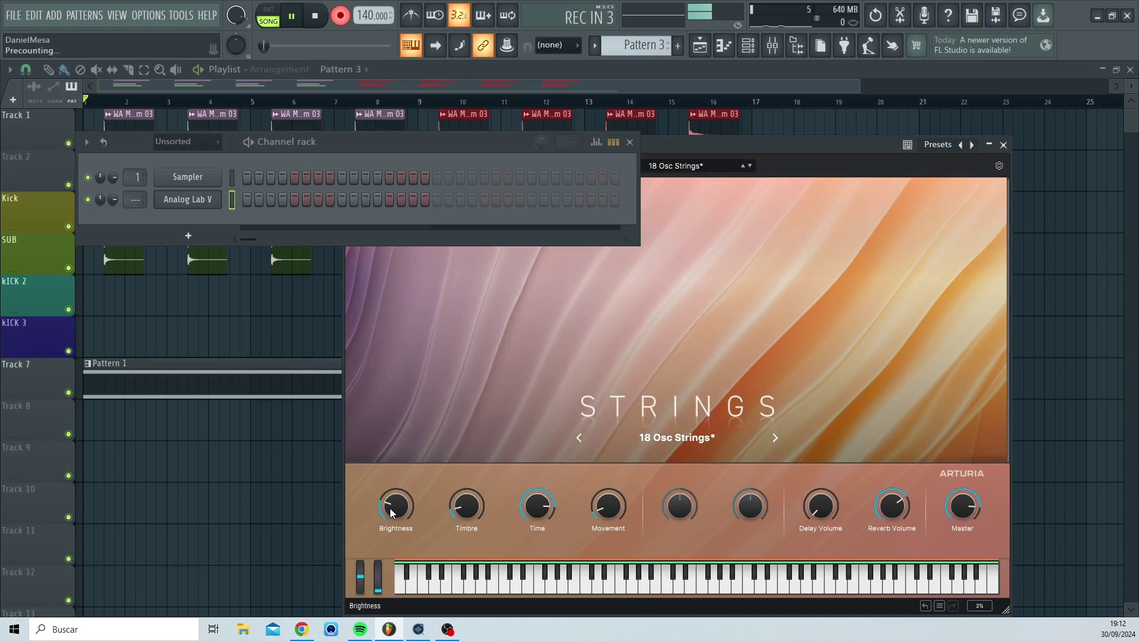
left_click_drag(392, 504, 393, 437)
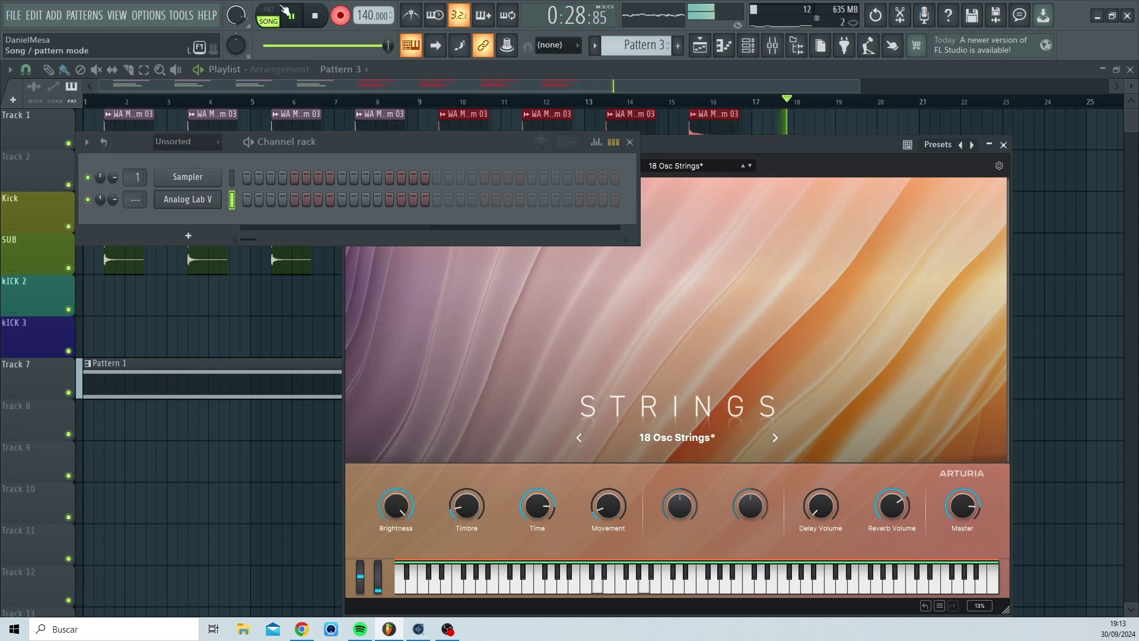
key("space")
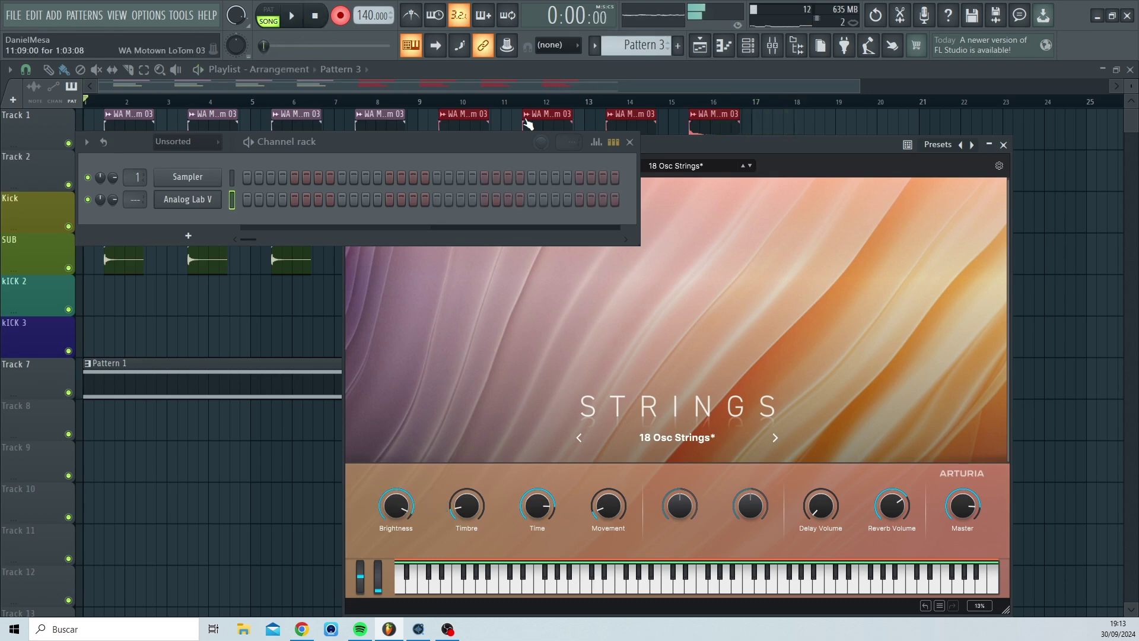
left_click(1003, 144)
left_click(630, 143)
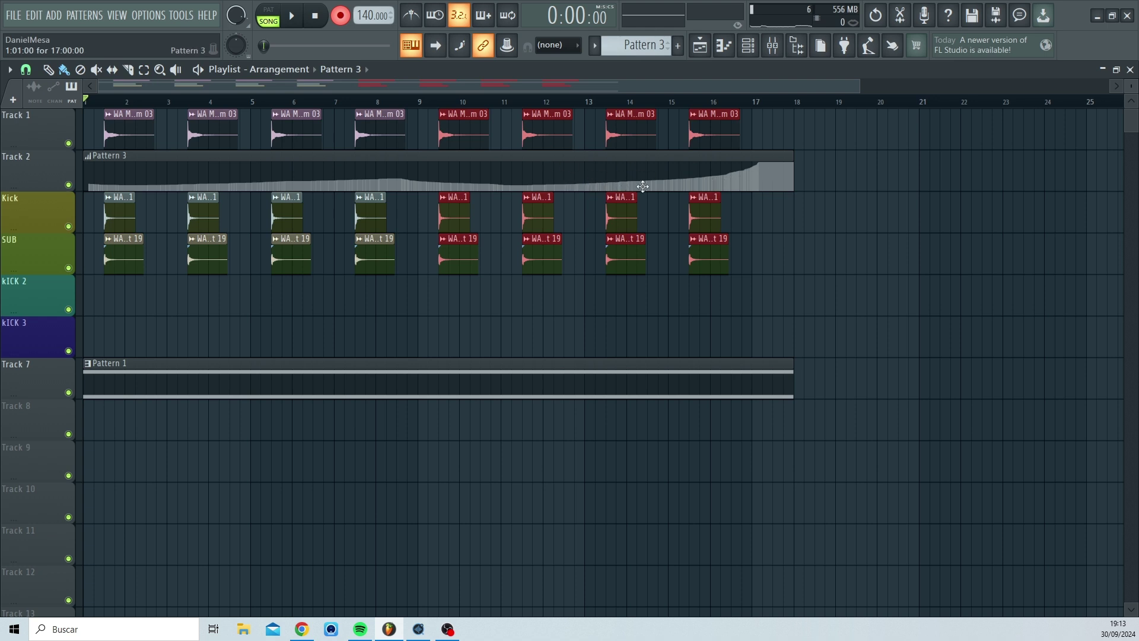
Clone the Analog Lab V channel in the channel rack.
left_click_drag(717, 87, 935, 89)
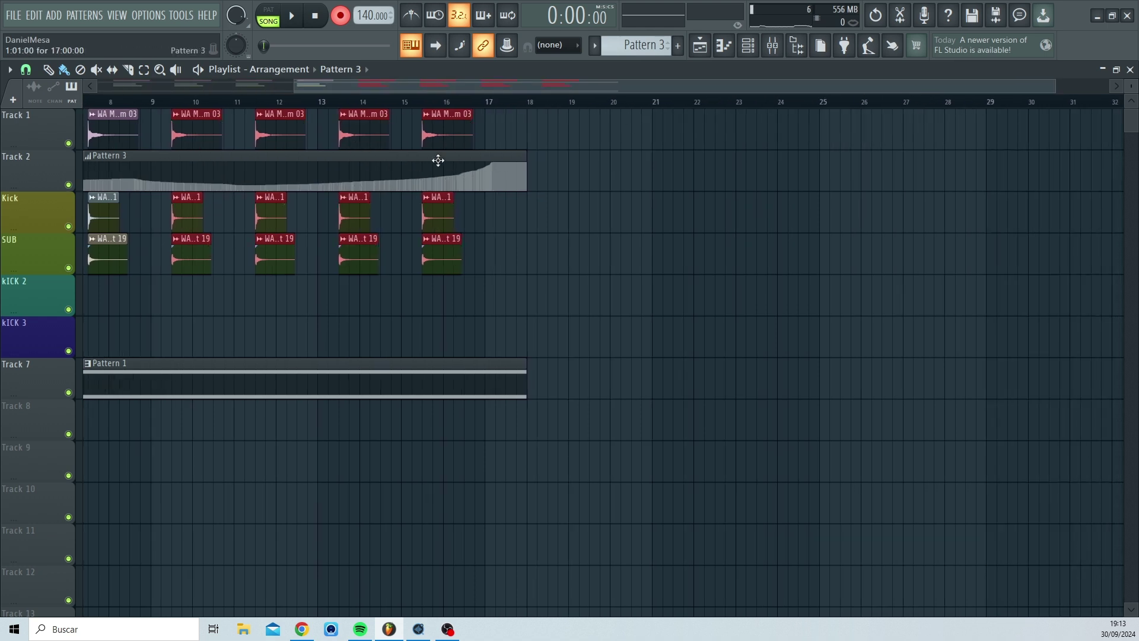
left_click(748, 45)
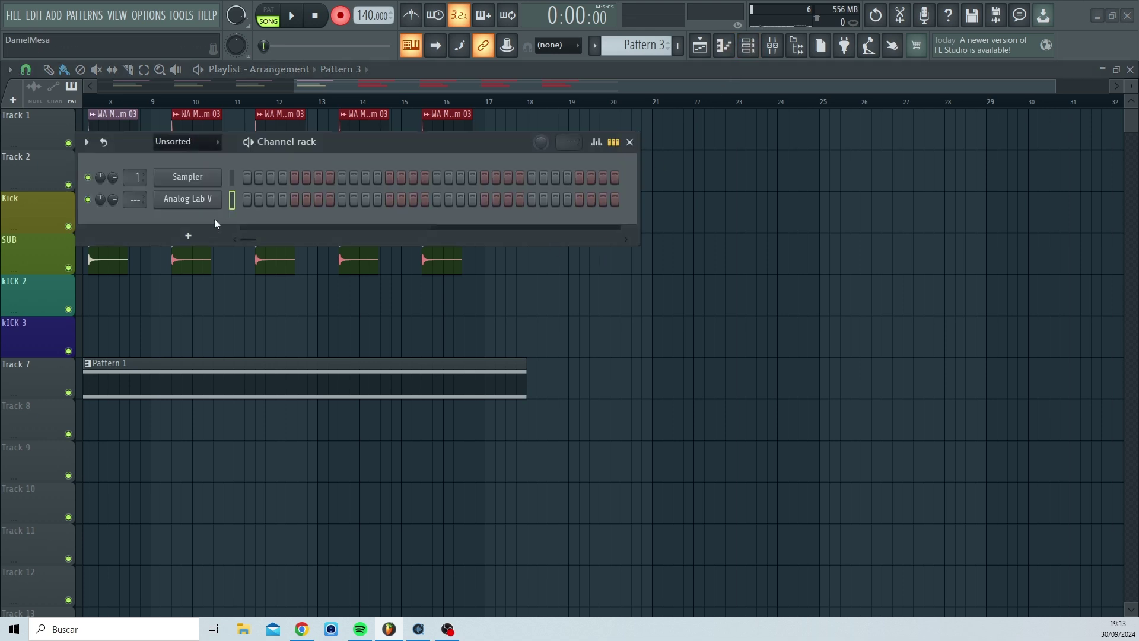
right_click(178, 199)
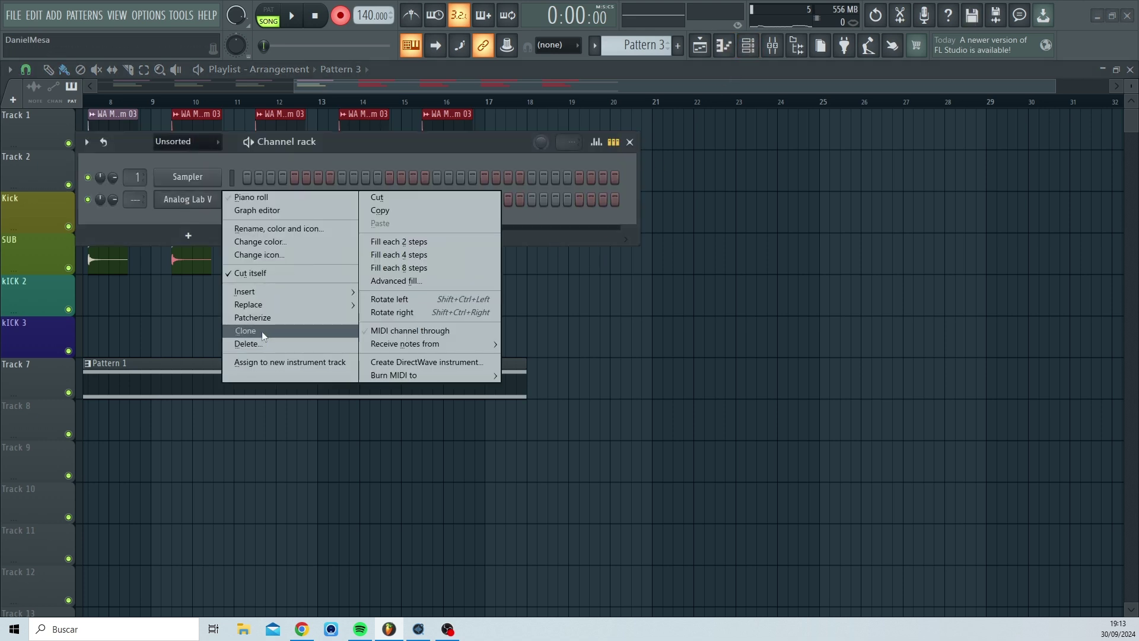
left_click(262, 331)
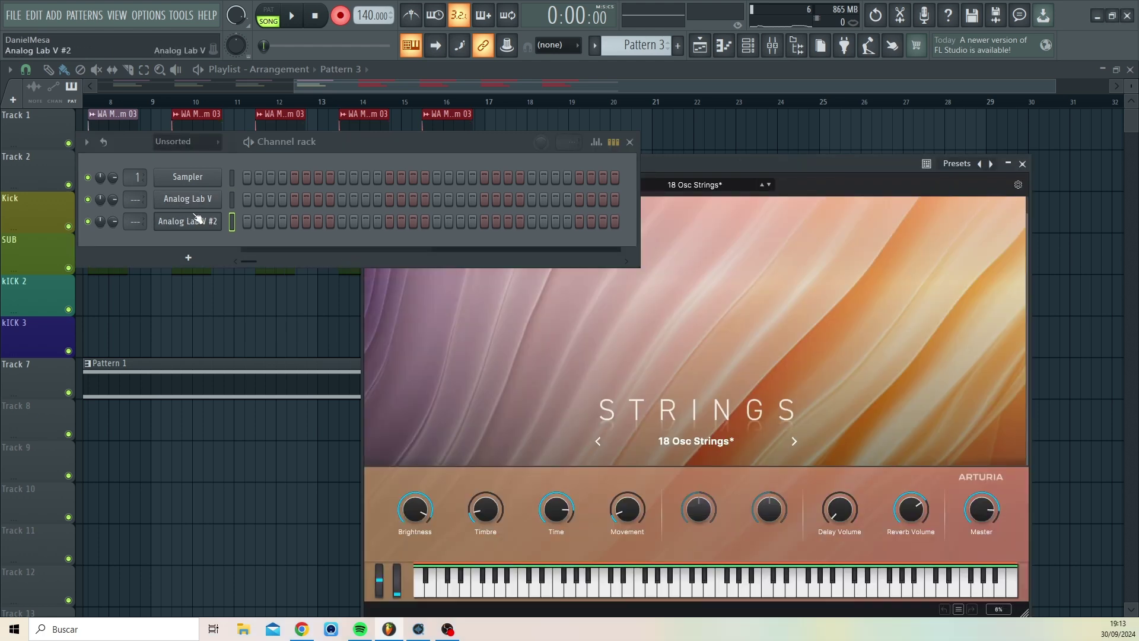
Show all channels and route Analog Lab V to mixer track 9 and its clone, Analog Lab V #2, to mixer track 10.
left_click(192, 141)
left_click(198, 144)
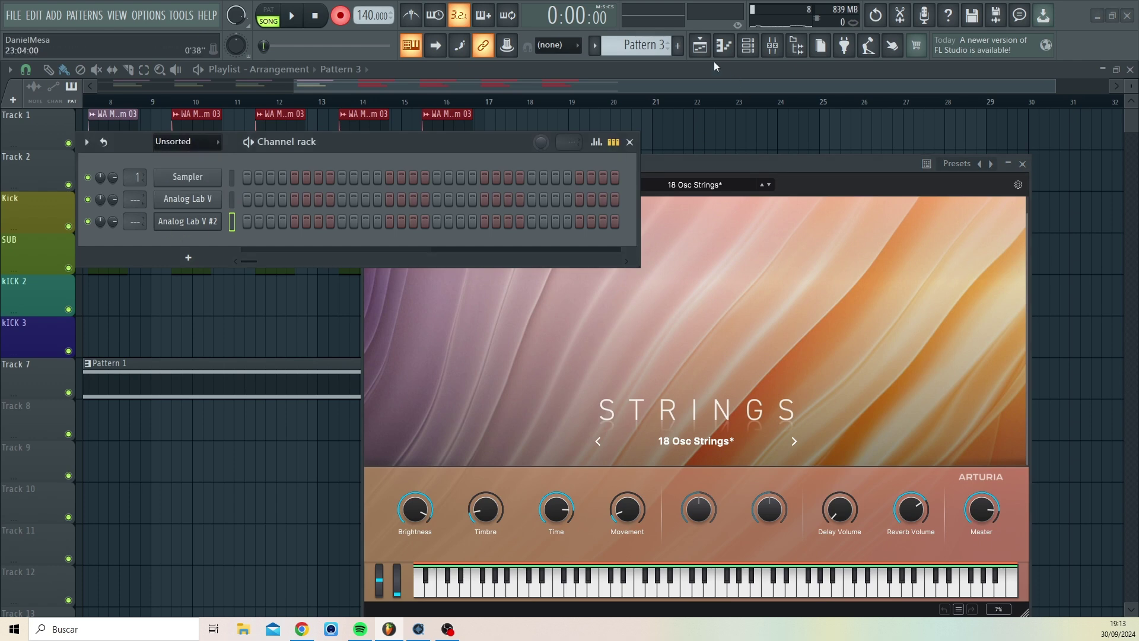
left_click(772, 46)
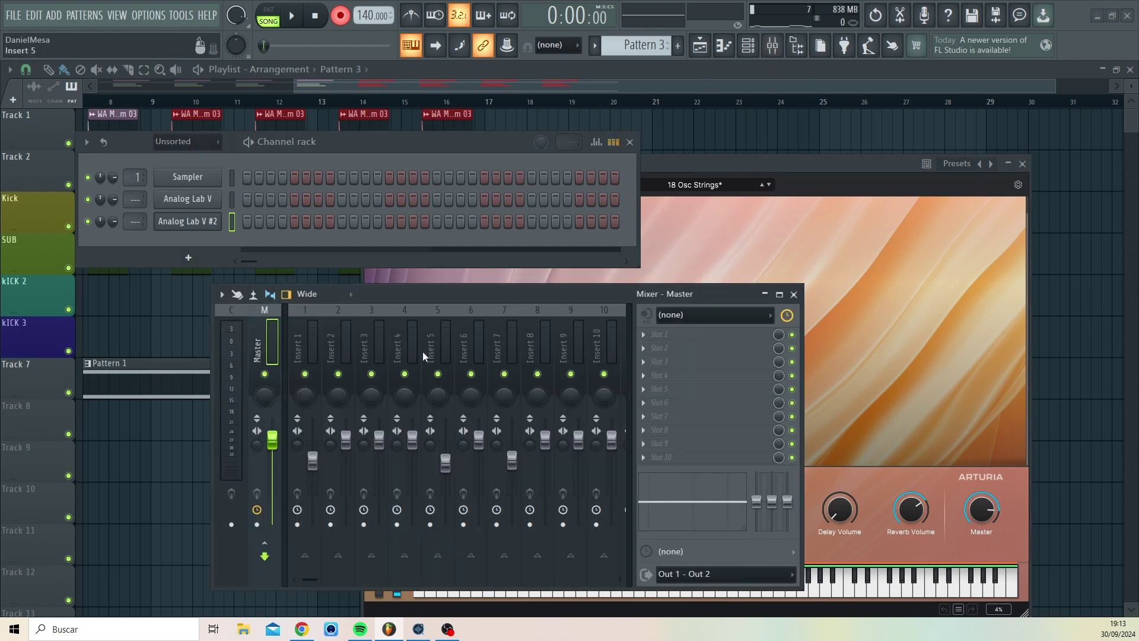
scroll(424, 350, "down", 3)
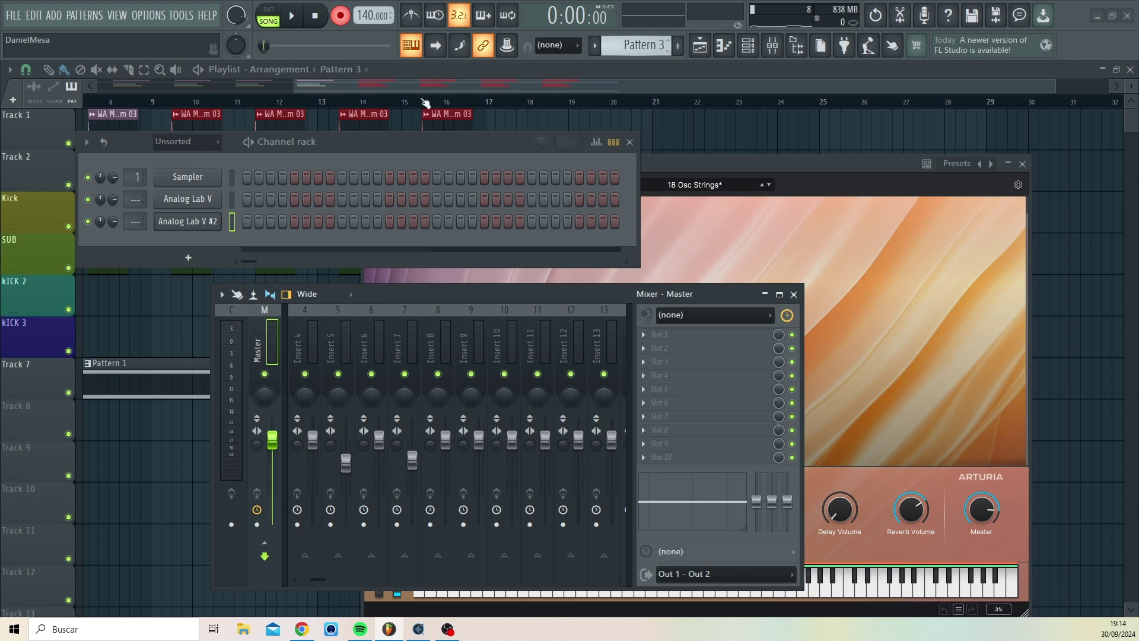
left_click(205, 142)
left_click(201, 159)
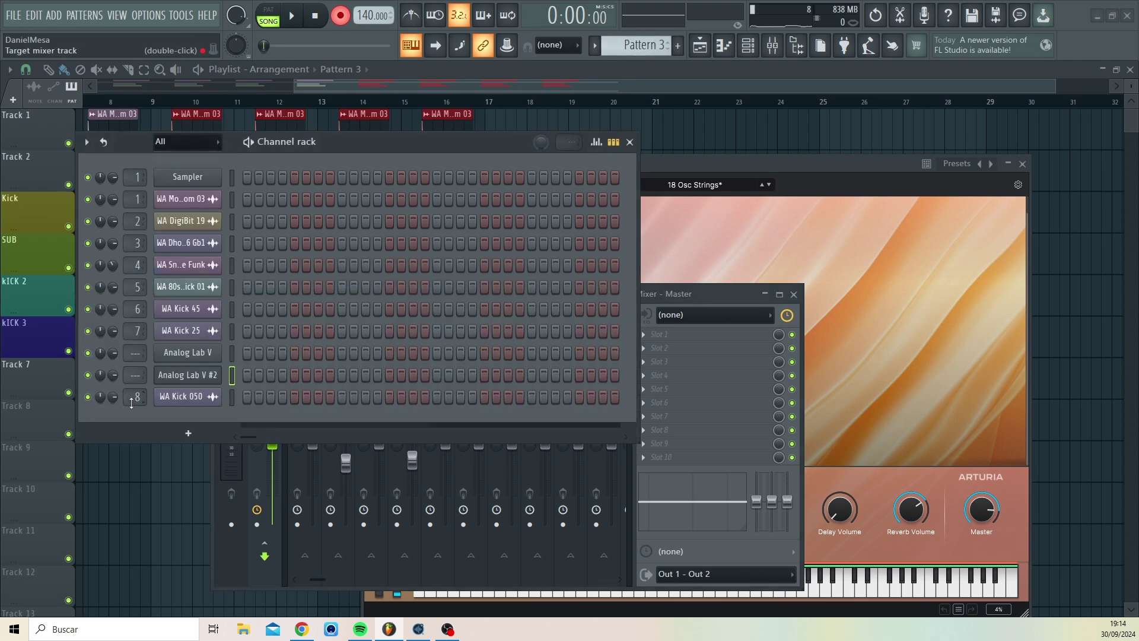
left_click_drag(134, 352, 135, 363)
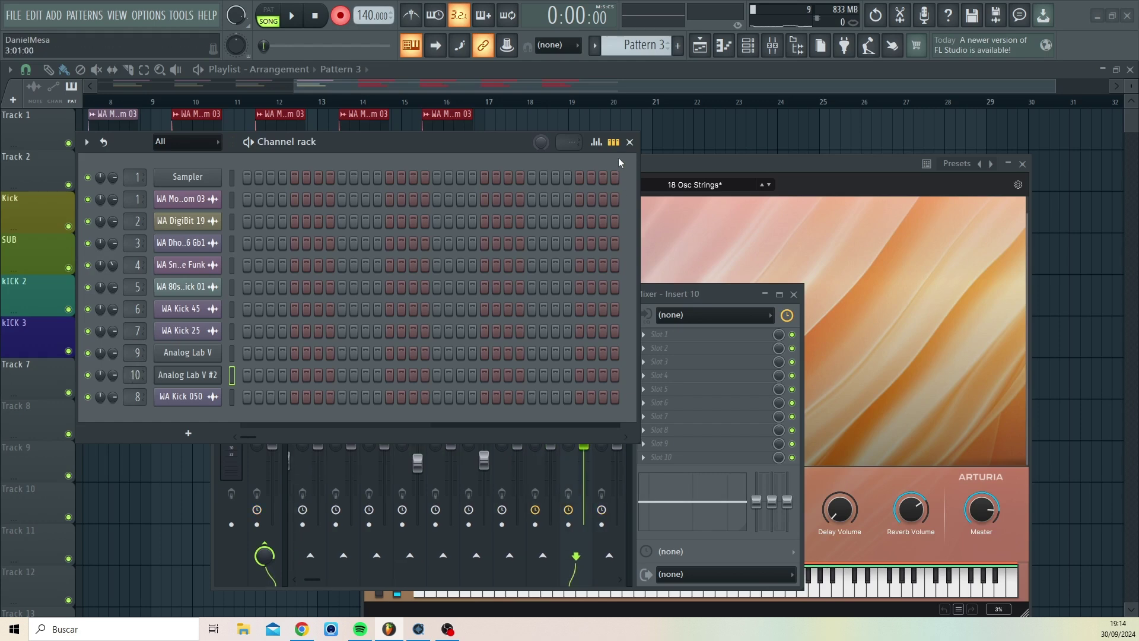
left_click(630, 142)
mouse_move(586, 295)
left_mouse_down()
mouse_move(528, 303)
mouse_move(557, 315)
mouse_move(581, 309)
left_mouse_up()
left_click(748, 48)
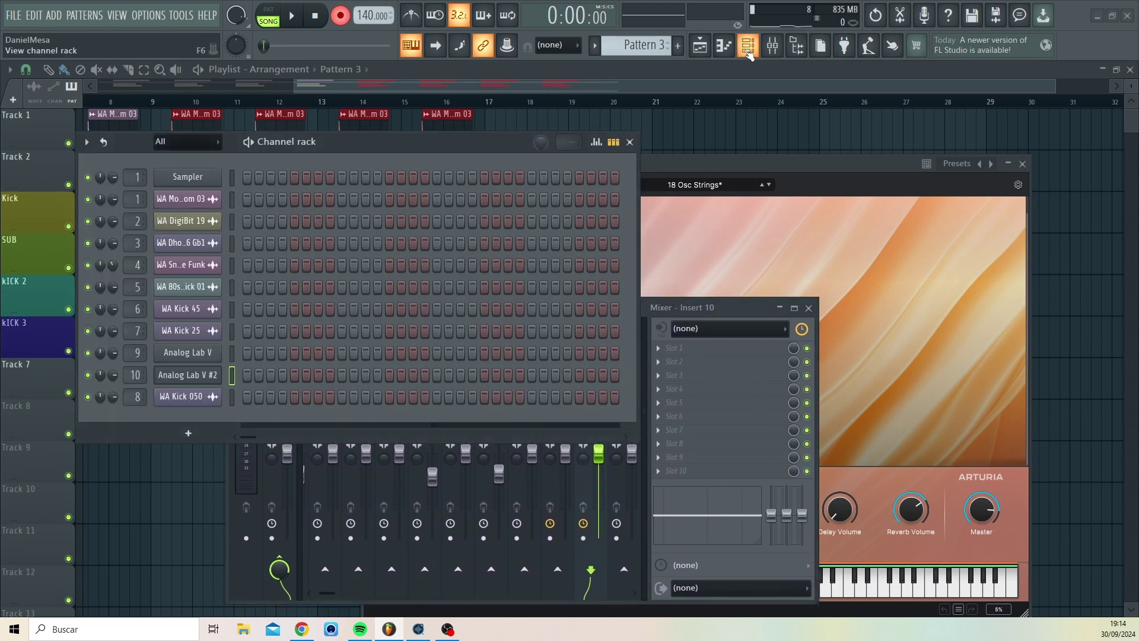
left_click(748, 50)
left_click(749, 48)
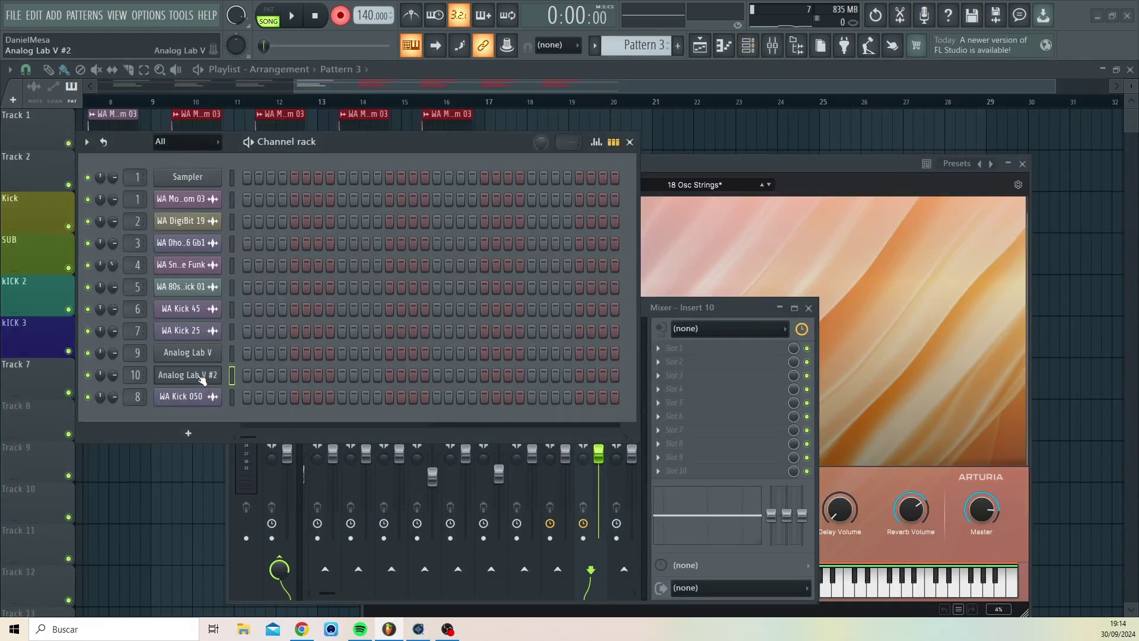
Create a new empty Pattern 4, keeping its default name.
scroll(655, 51, "up", 2)
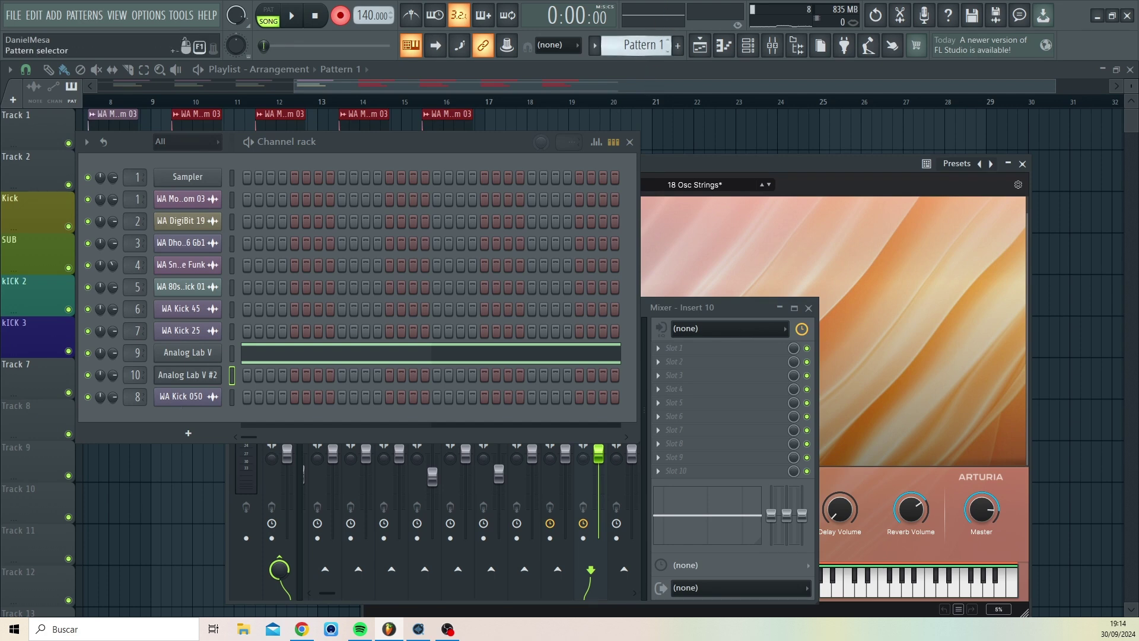
left_click_drag(654, 51, 654, 45)
left_click(677, 45)
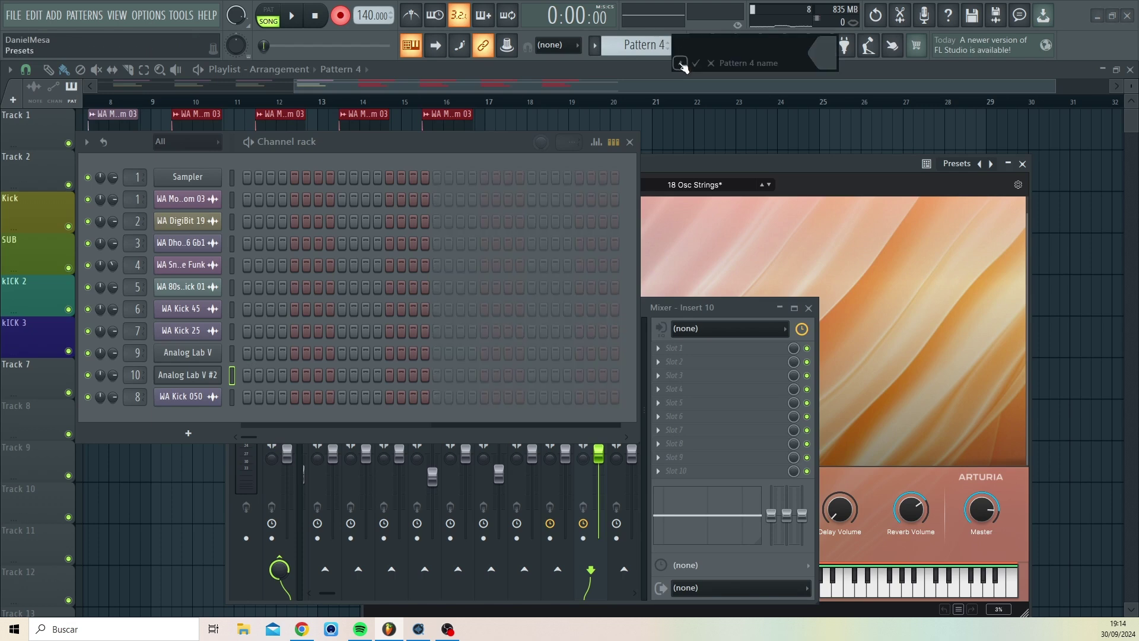
left_click(711, 63)
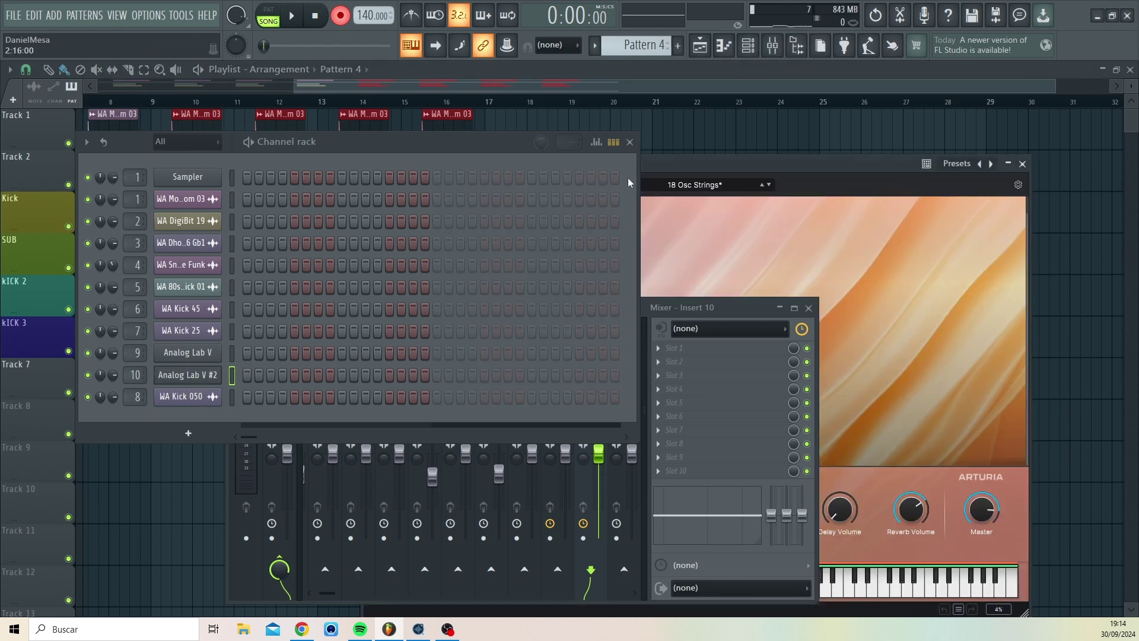
Close the channel rack and mixer, and load the Air String 1 preset from the Strings category into Analog Lab V #2.
left_click(630, 141)
left_click(808, 308)
left_click_drag(742, 162, 692, 125)
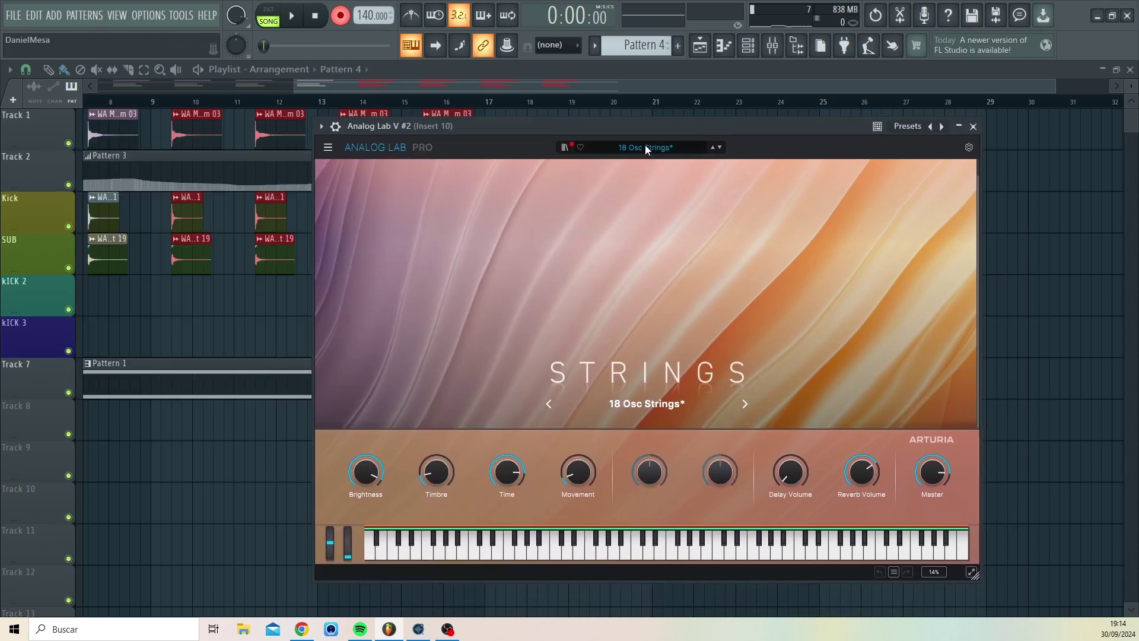
left_click(647, 147)
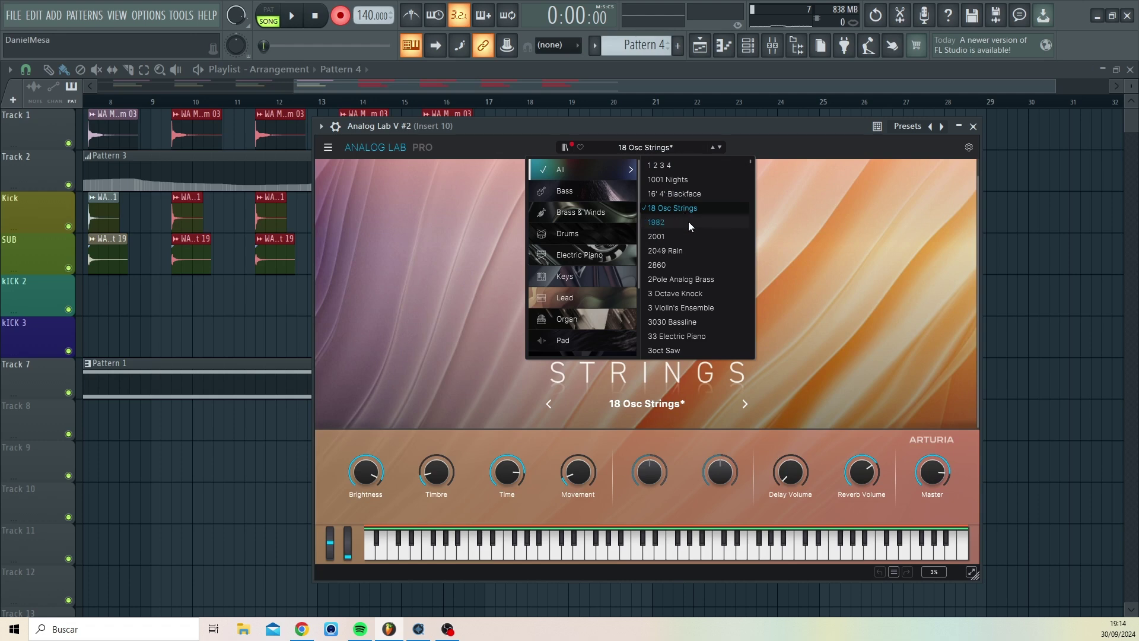
scroll(582, 311, "down", 3)
left_click(576, 325)
scroll(682, 290, "down", 3)
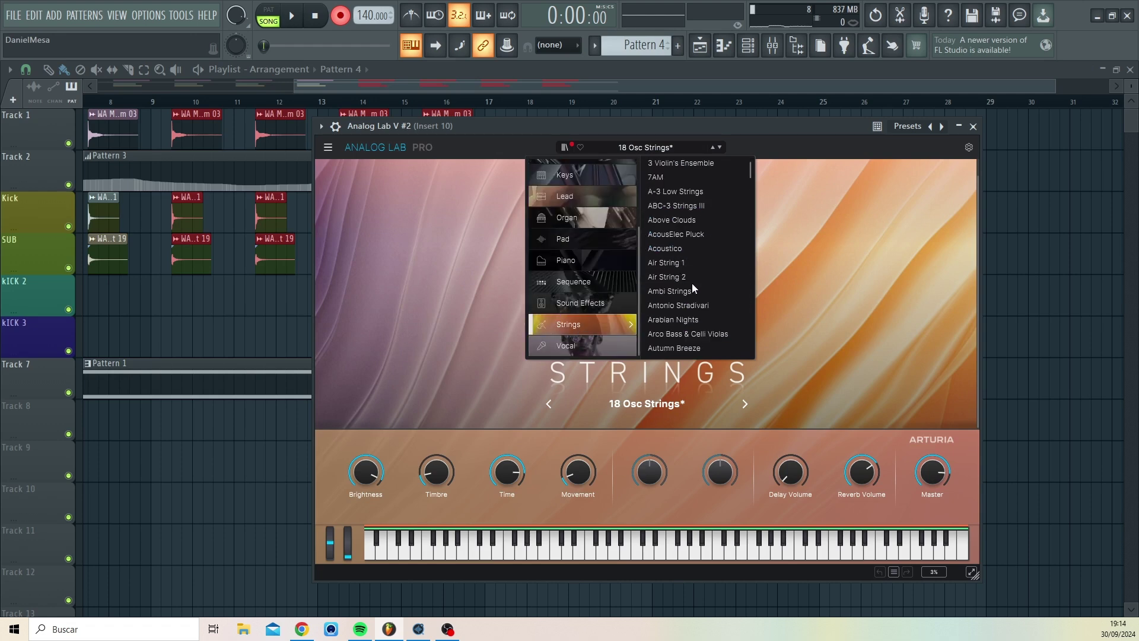
scroll(681, 303, "up", 2)
left_click(665, 263)
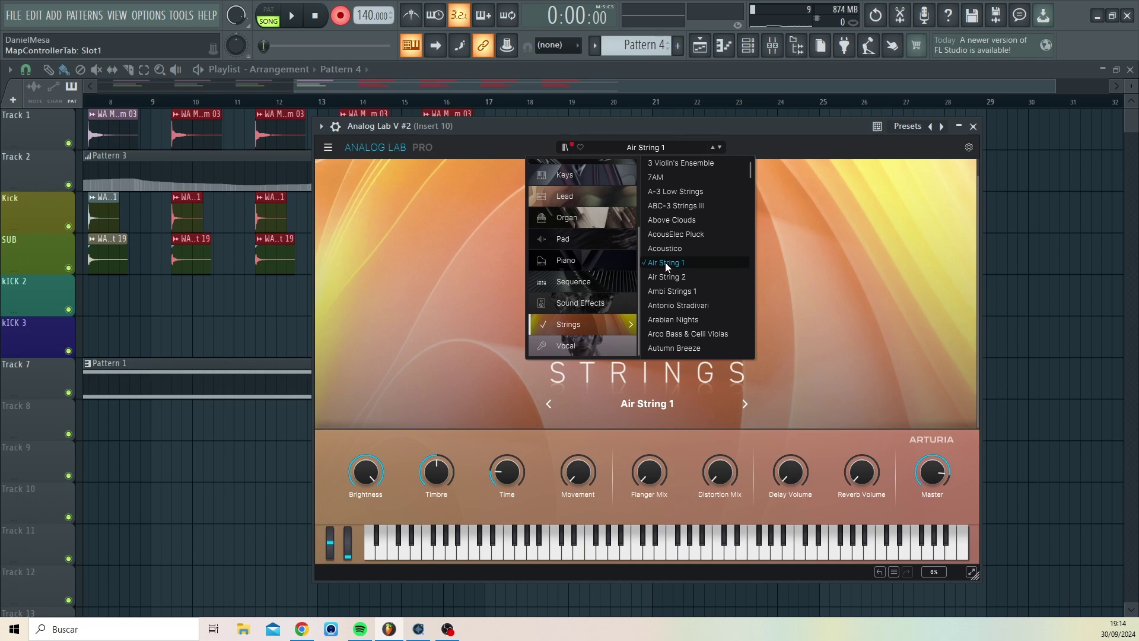
Audition the Air String 1 sound with C5 and move the instrument window out of the way.
left_click_drag(736, 127, 675, 137)
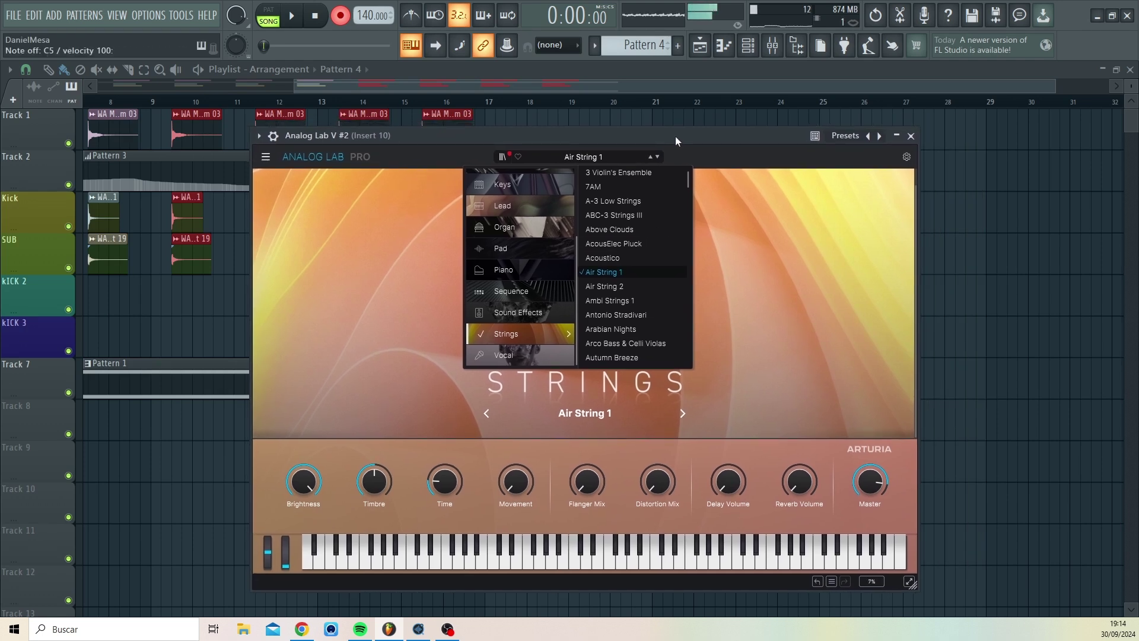
key("z")
mouse_move(679, 141)
left_mouse_down()
mouse_move(680, 154)
mouse_move(674, 147)
left_mouse_up()
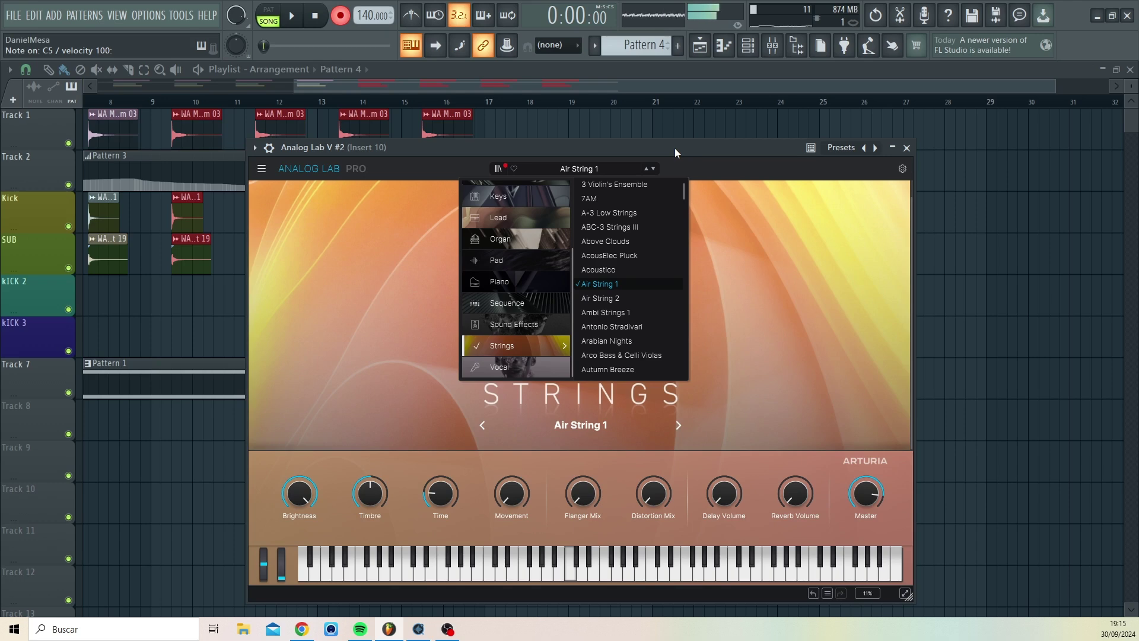
left_click_drag(675, 147, 749, 444)
Place the channel rack beside the clips and play back the arrangement from about bar 15 with recording disarmed.
left_click(748, 45)
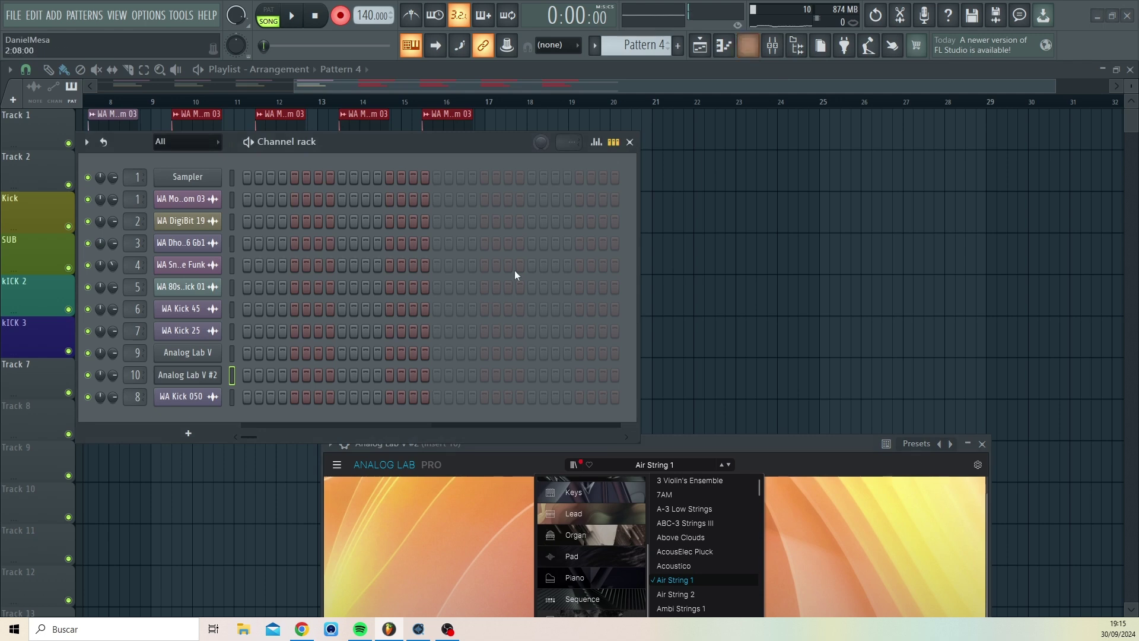
left_click_drag(458, 157, 856, 76)
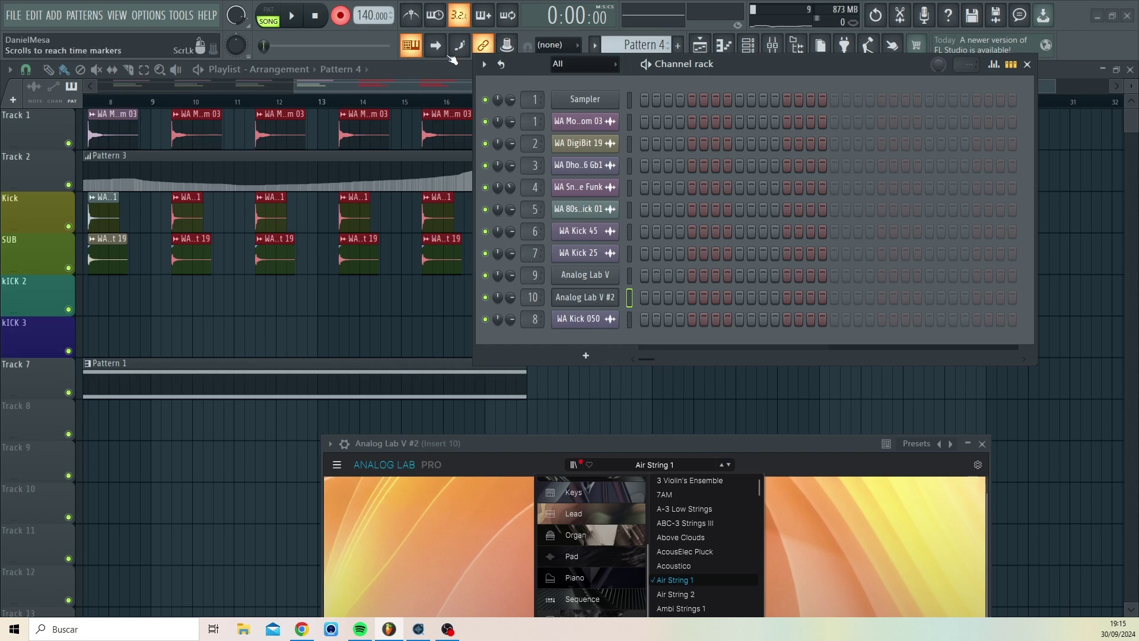
left_click(417, 97)
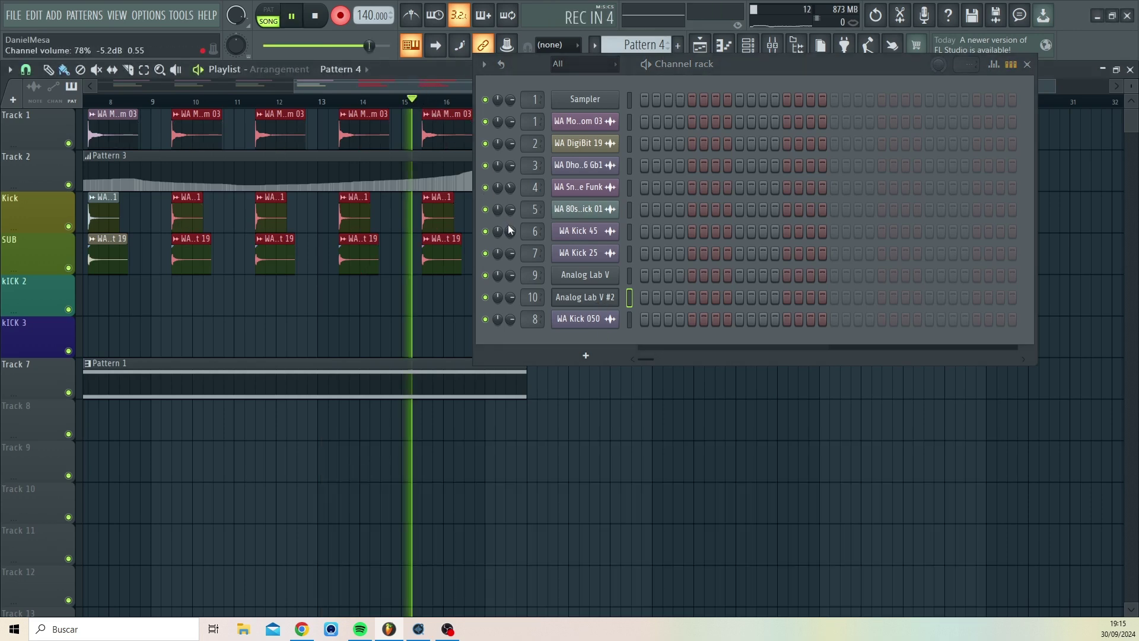
key("space")
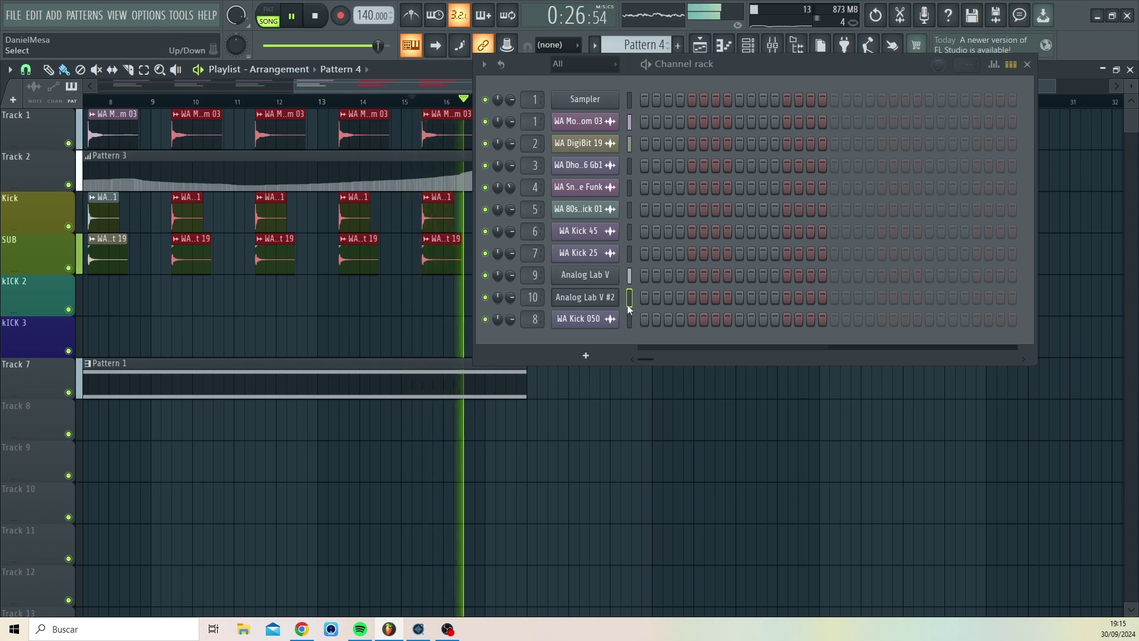
key("space")
Add a 17-bar G#4 note at bar 1 for Analog Lab V #2 in the piano roll of Pattern 4.
right_click(585, 296)
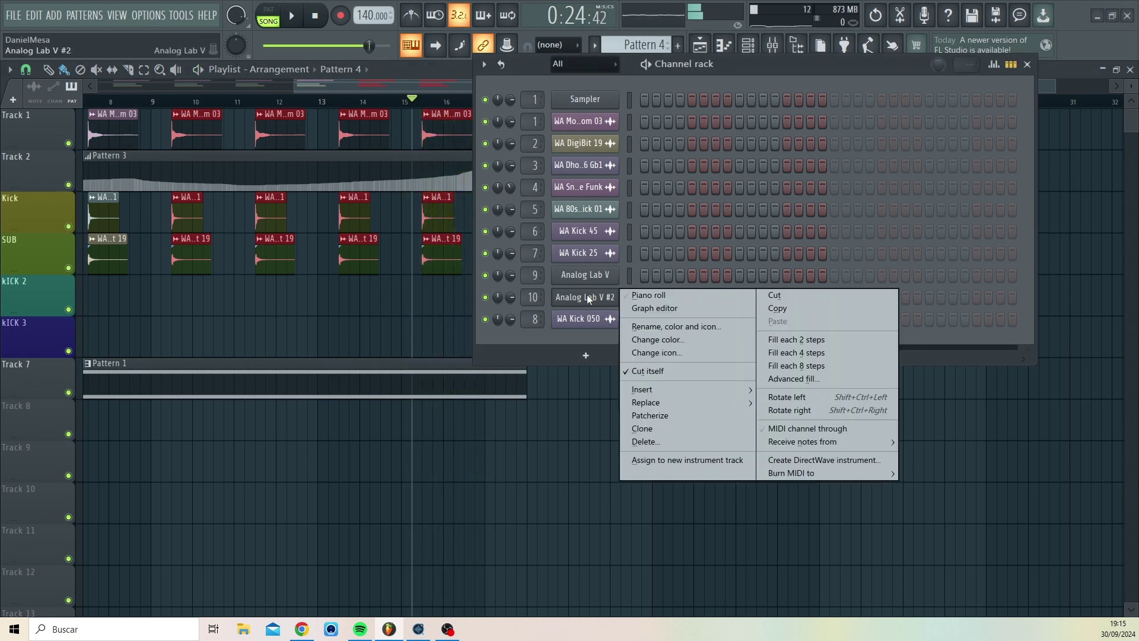
left_click(635, 296)
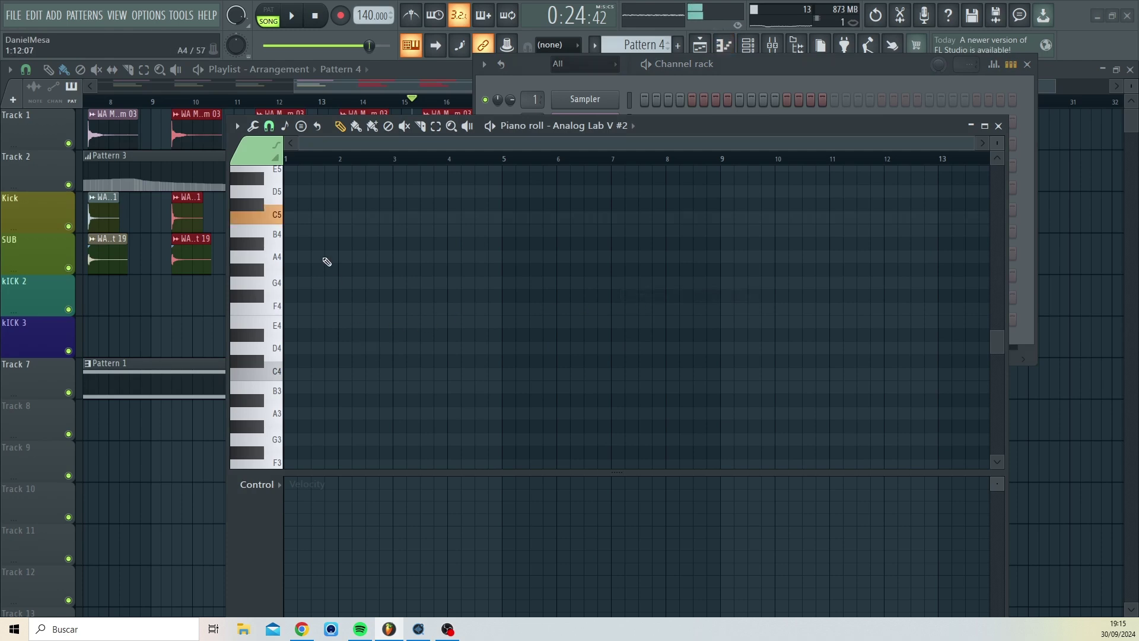
left_click(291, 270)
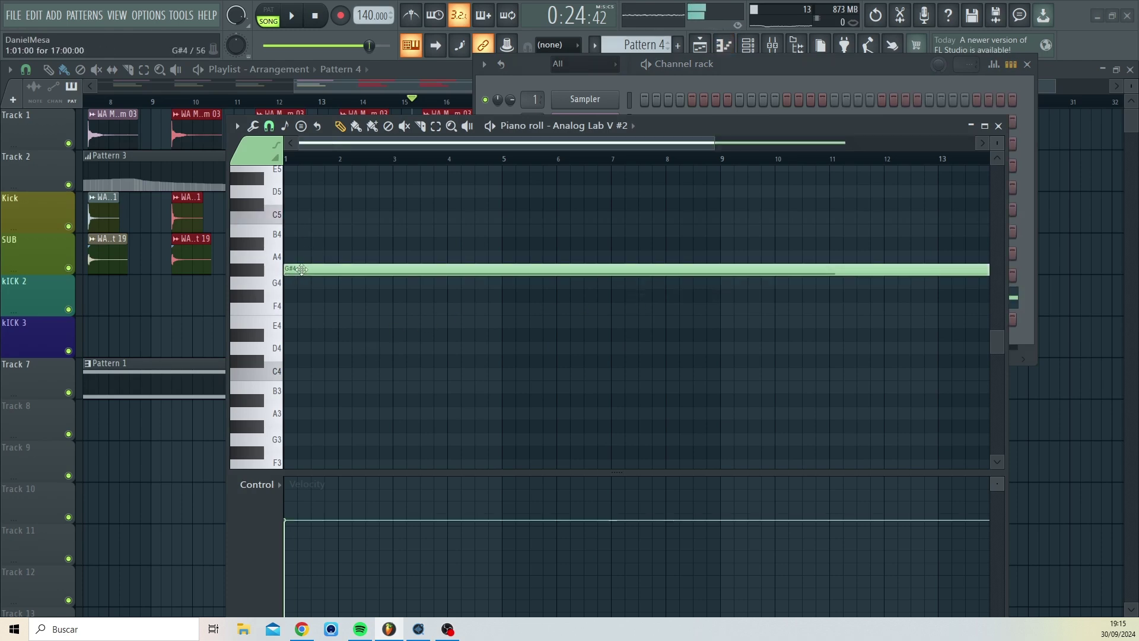
Replace the long G#4 note in Pattern 4 with a 17-bar D5 note starting at bar 1.
right_click(293, 272)
left_click(288, 257)
right_click(315, 261)
scroll(317, 263, "up", 2)
left_click(287, 216)
right_click(291, 217)
left_click(290, 270)
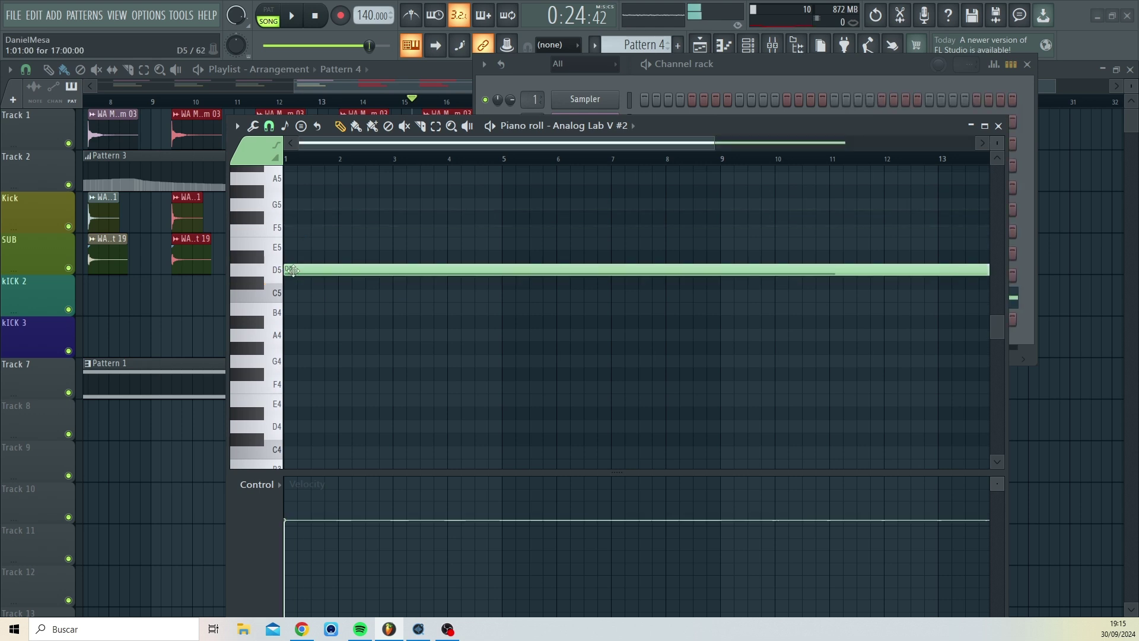
left_click(302, 270)
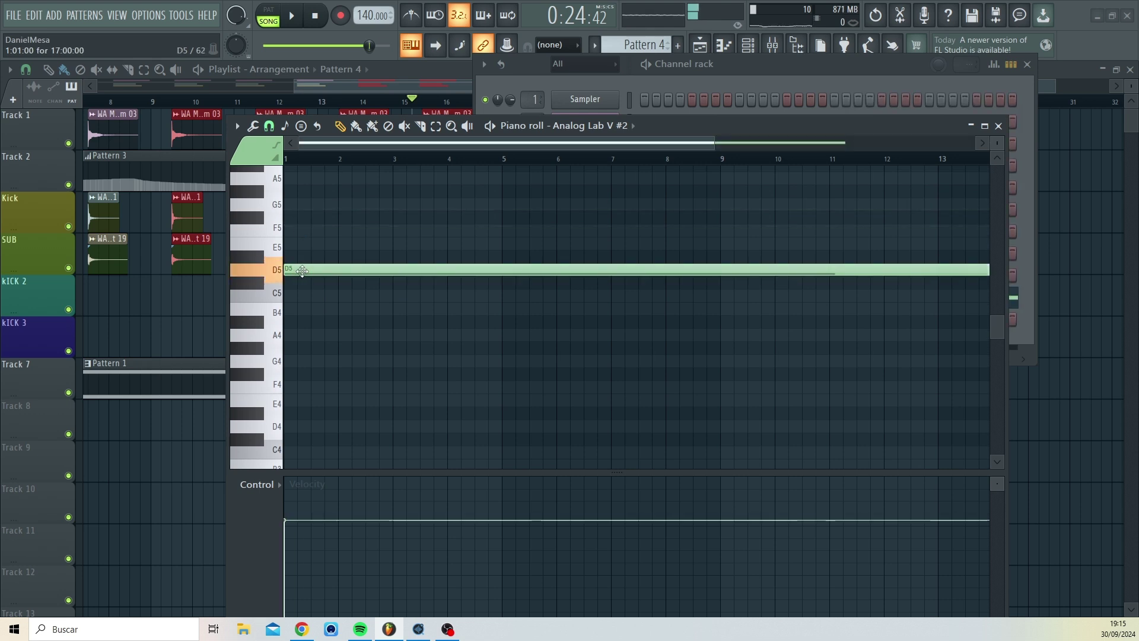
Place Pattern 4 on Track 8 aligned with the last kick near bar 15, while playing the arrangement from about bar 11.
left_click(998, 126)
left_click(307, 102)
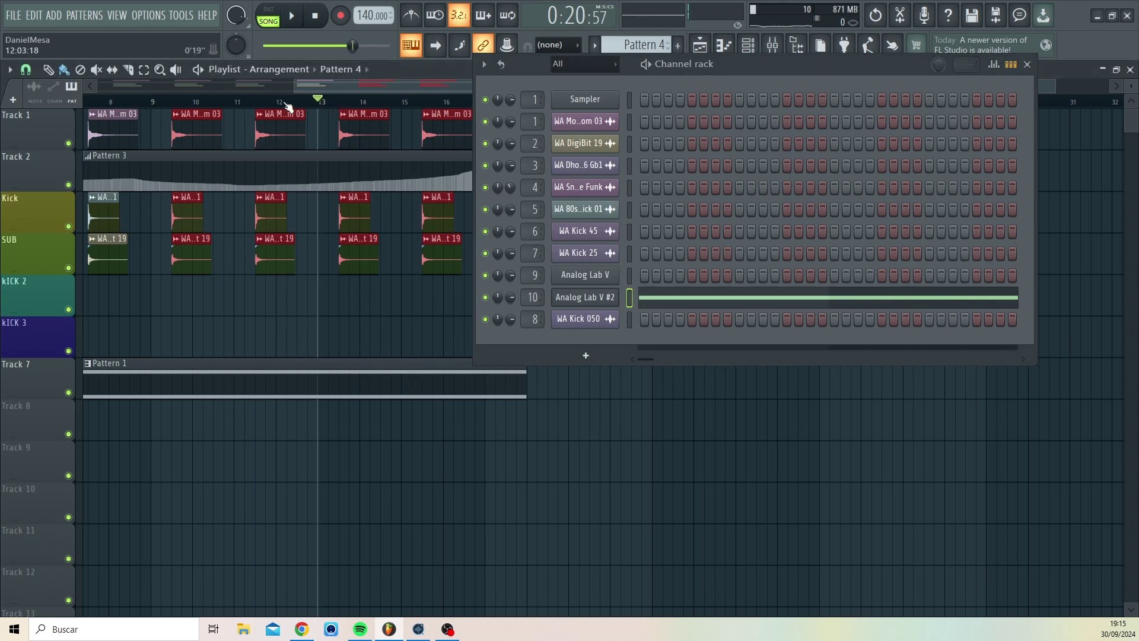
left_click(261, 103)
key("space")
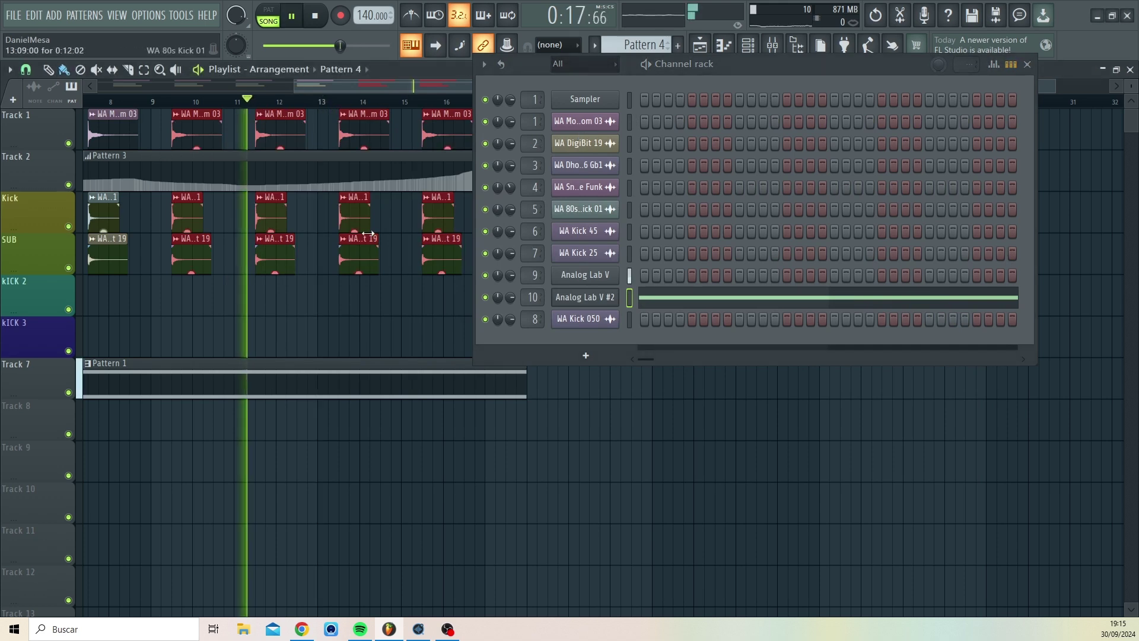
left_click(452, 426)
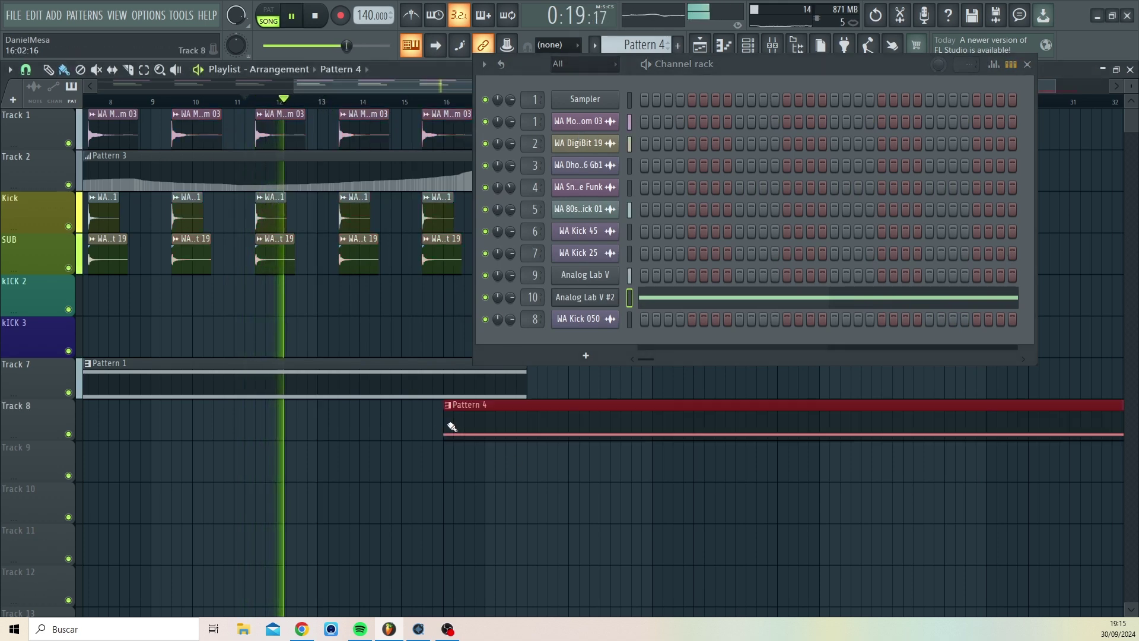
left_click(1027, 64)
left_click_drag(579, 422, 554, 411)
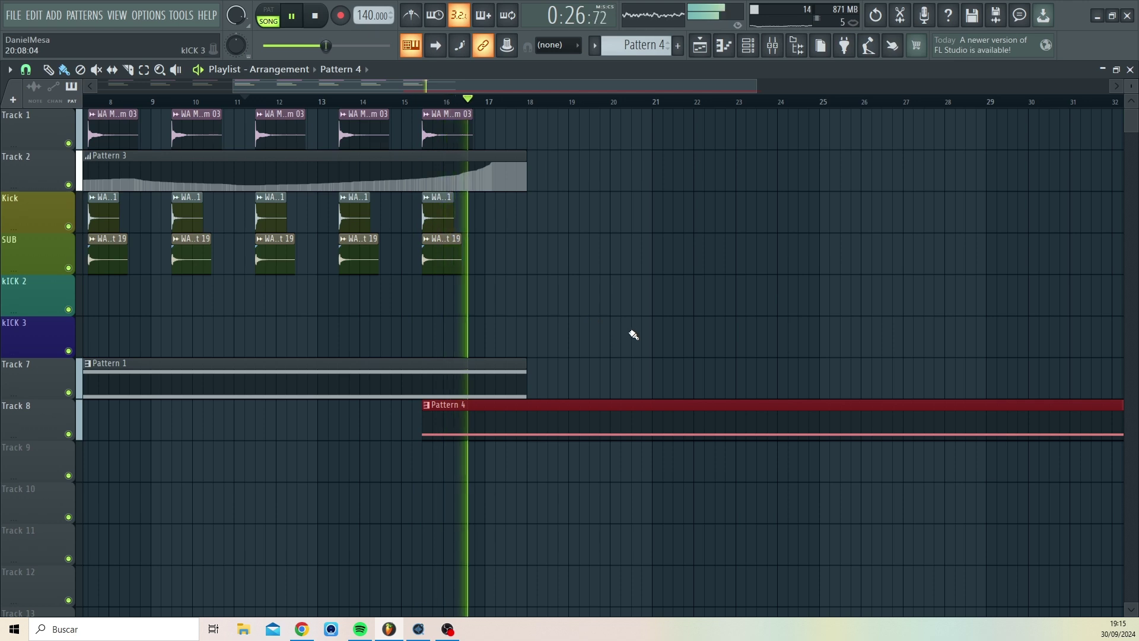
Stop playback and trim the Pattern 4 clip on Track 8 so it ends together with the Pattern 1 clip.
key("space")
left_click_drag(756, 86, 986, 121)
left_click_drag(810, 403, 392, 404)
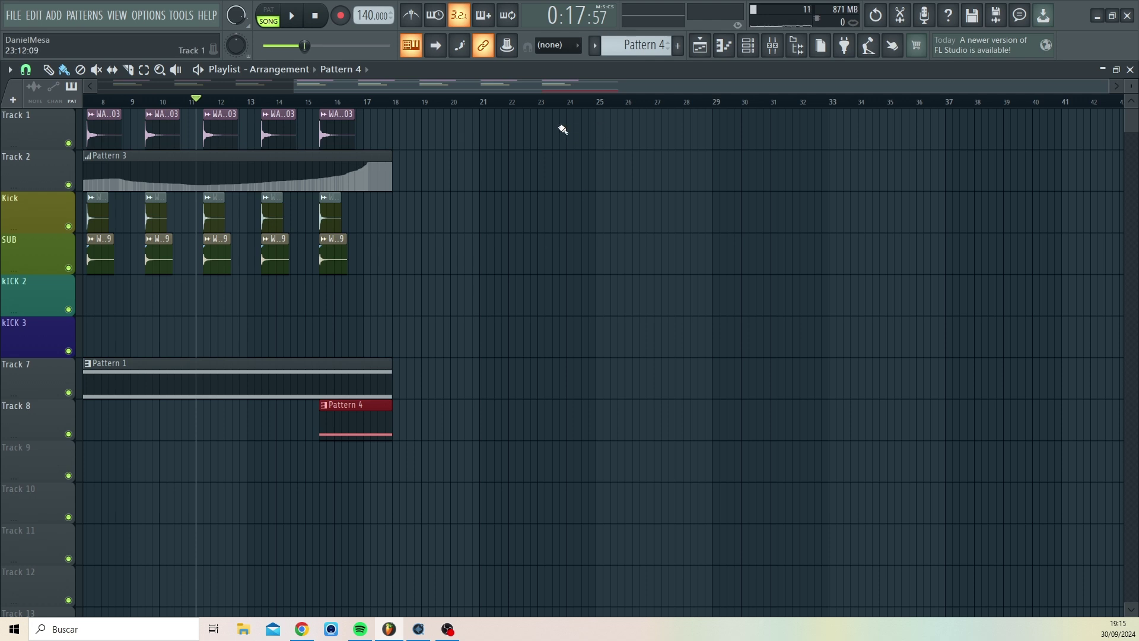
Switch to the COSMOS Sample Finder window and close it.
left_click_drag(580, 87, 318, 71)
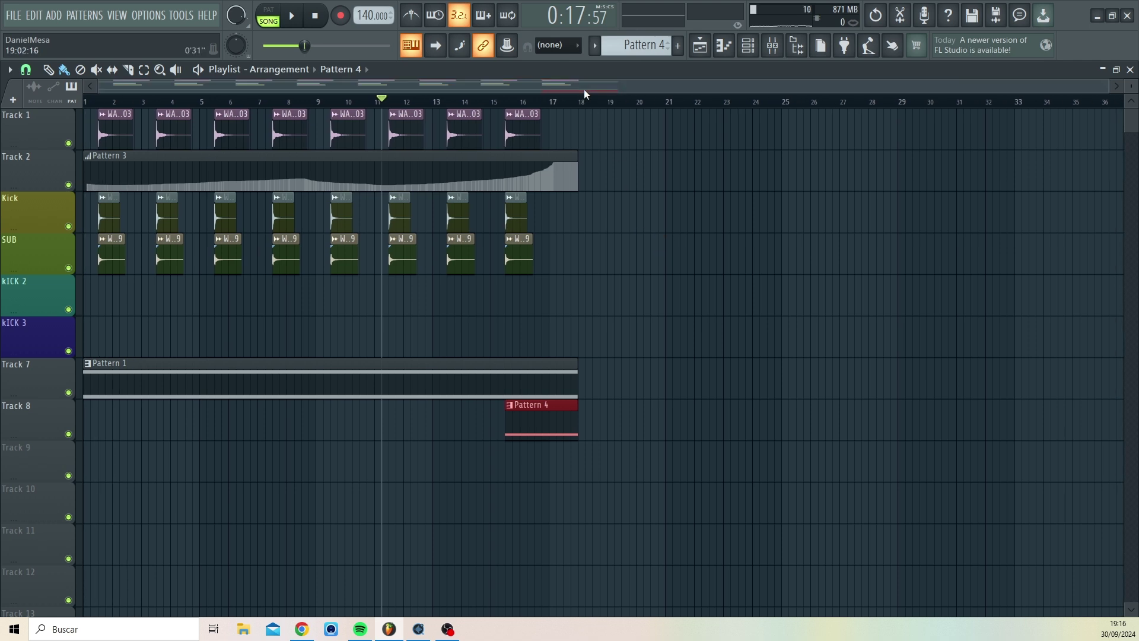
left_click_drag(584, 87, 567, 87)
left_click(419, 630)
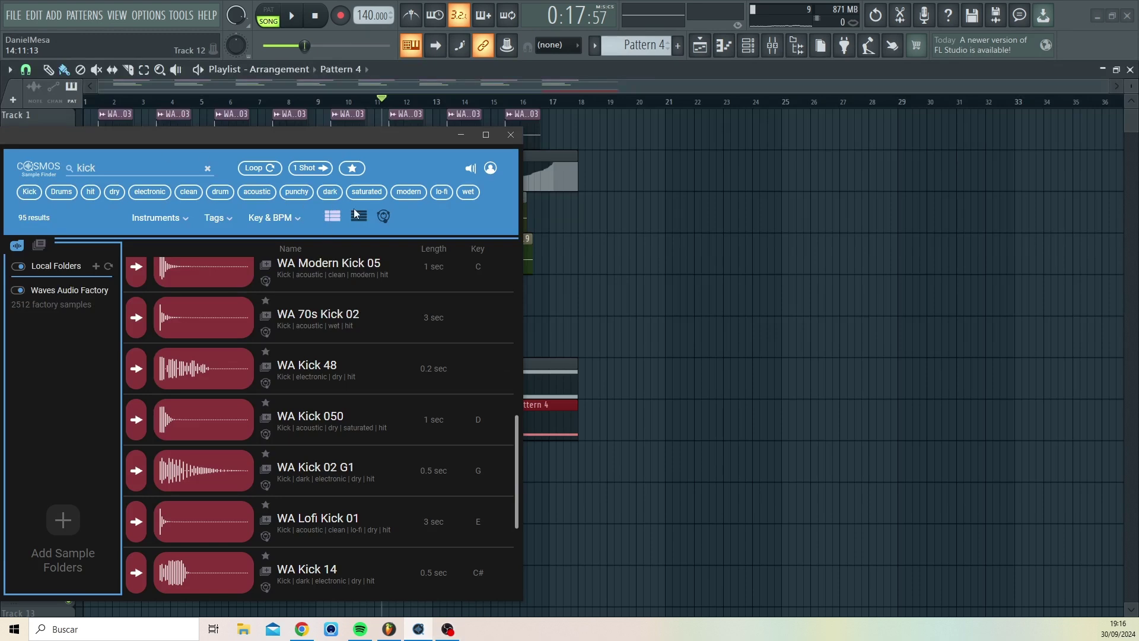
left_click(511, 135)
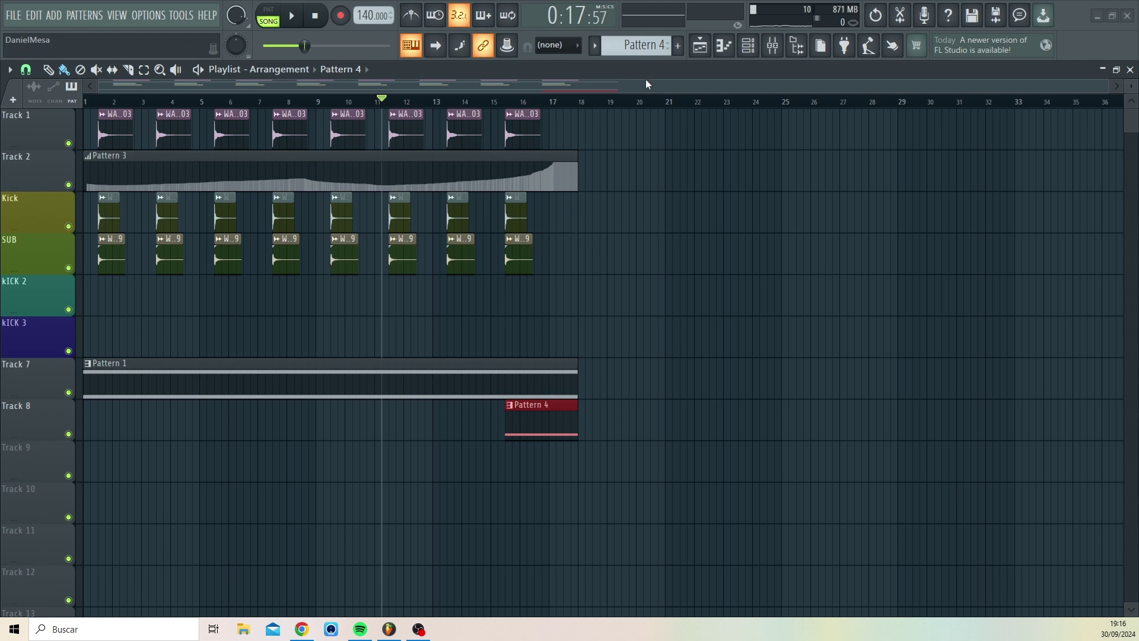
left_click_drag(570, 87, 448, 78)
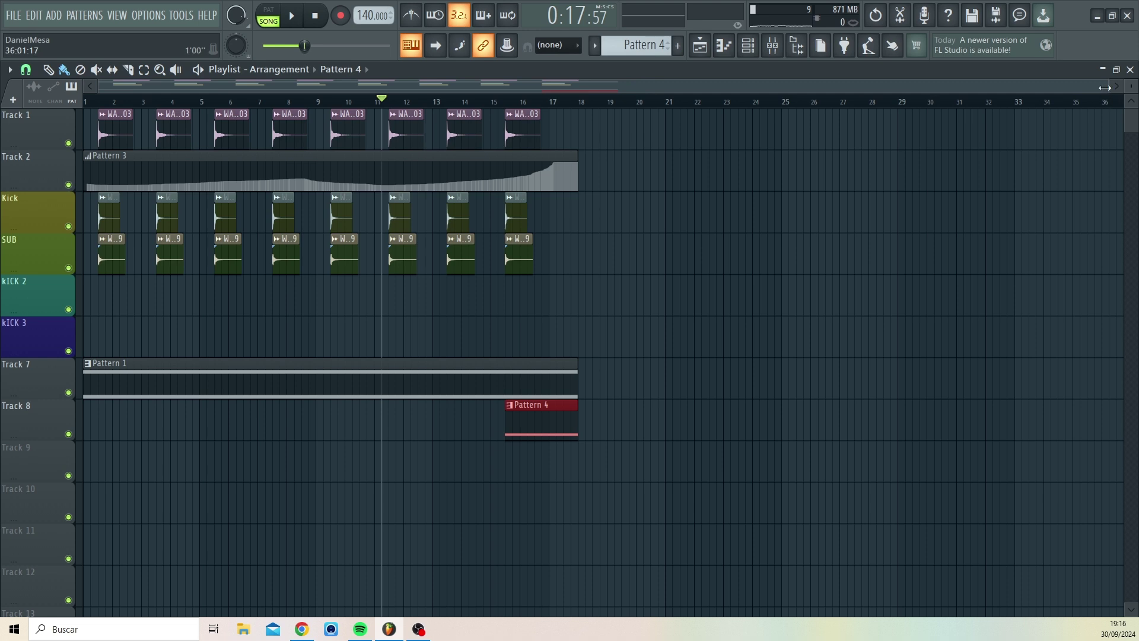
left_click_drag(1104, 88, 1108, 65)
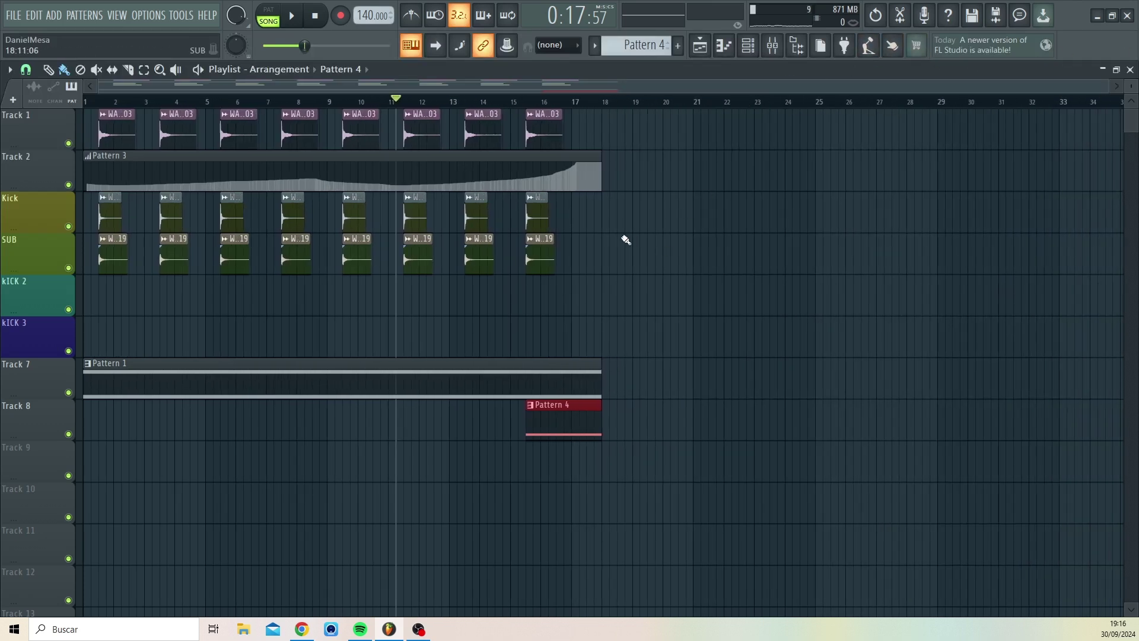
left_click_drag(642, 84, 549, 81)
Play back the whole arrangement from the start with the channel rack open, keeping the rack clear of the playing clips.
left_click(316, 16)
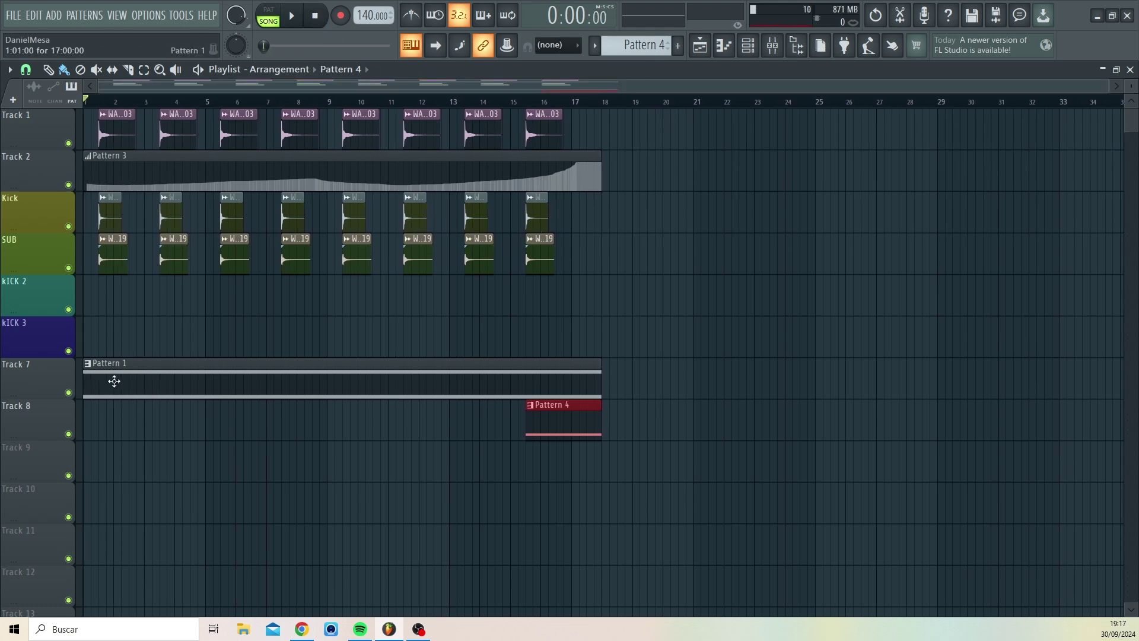
left_click(748, 45)
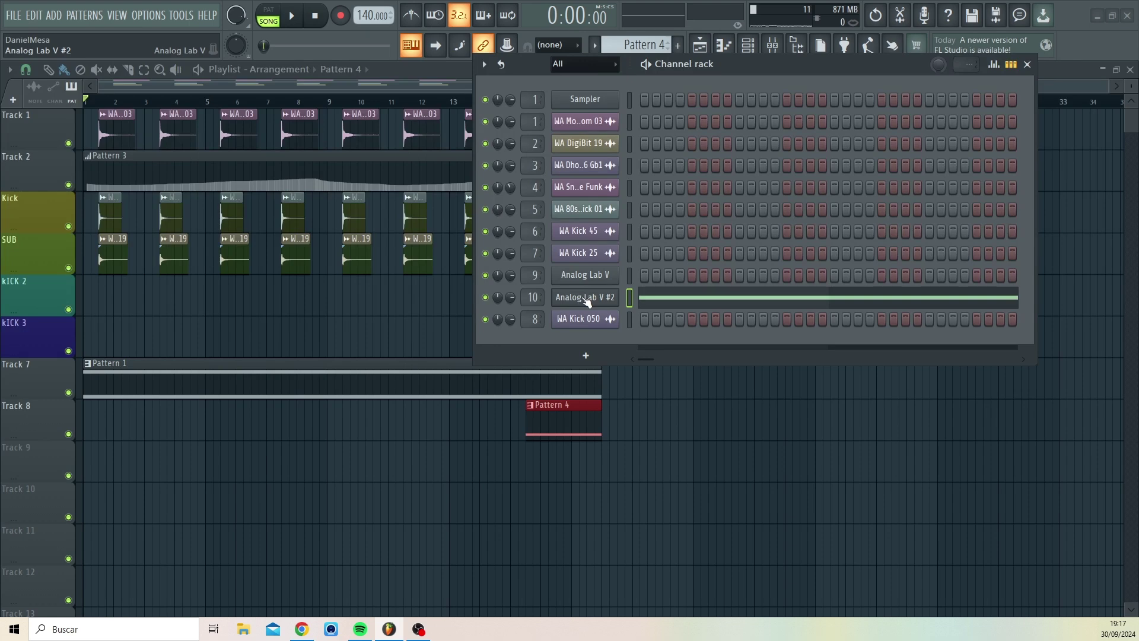
key("space")
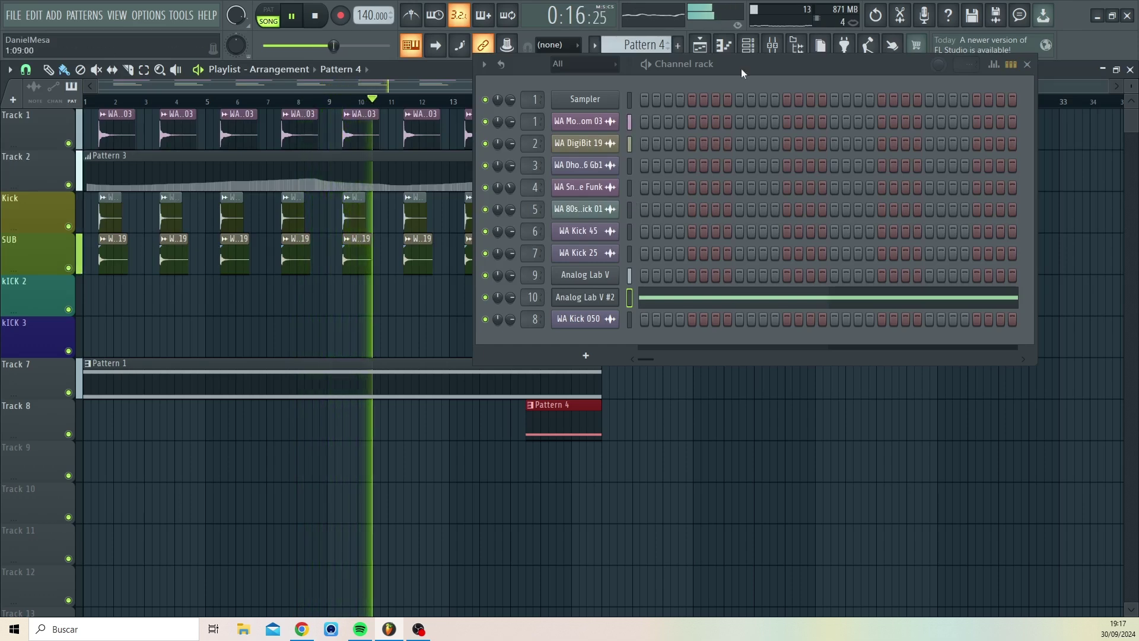
left_click_drag(776, 66, 785, 294)
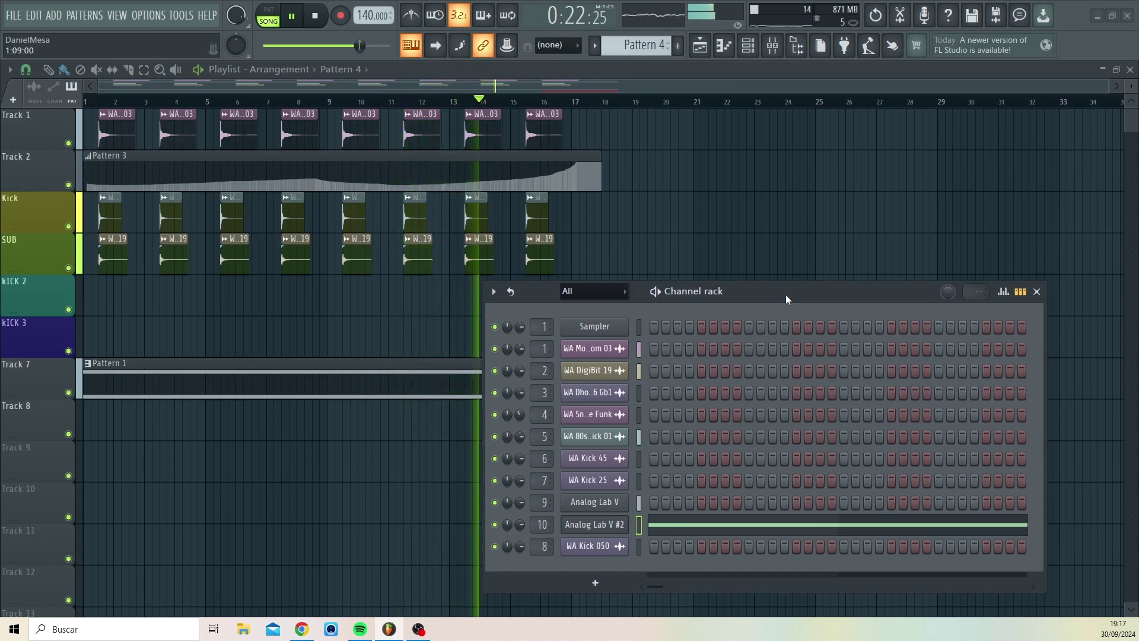
left_click_drag(785, 295, 910, 179)
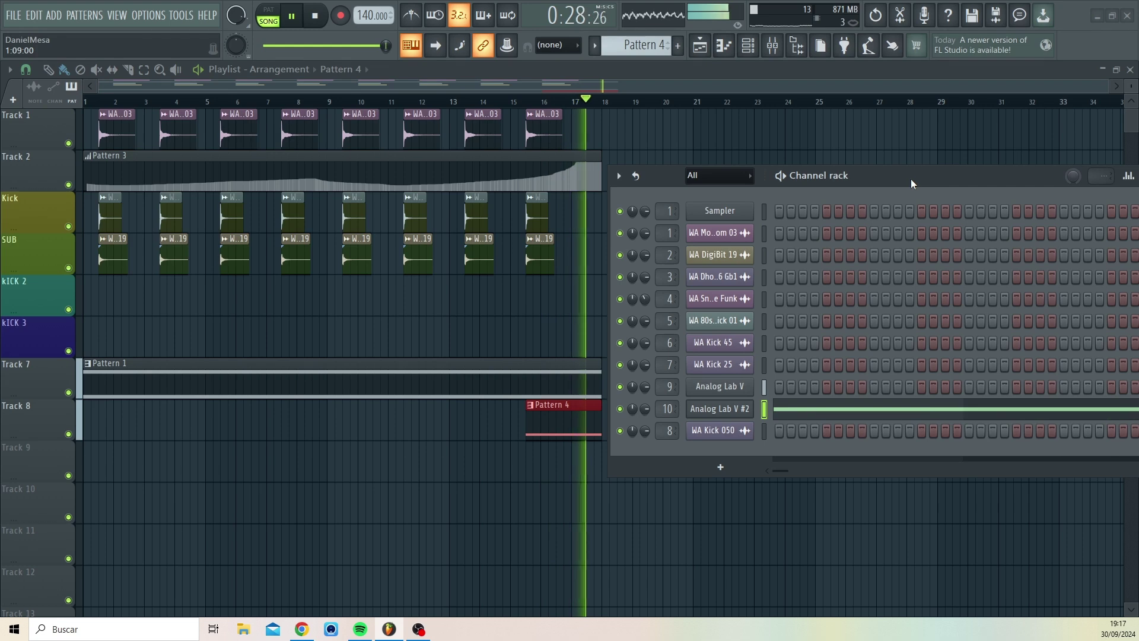
key("space")
left_click_drag(910, 179, 571, 244)
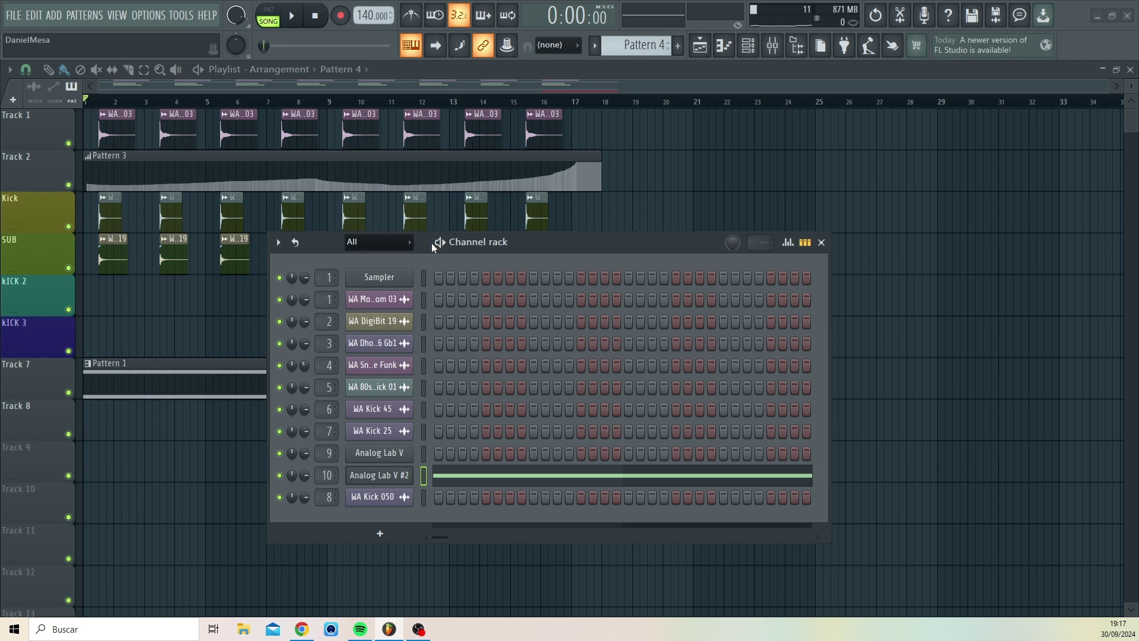
left_click_drag(542, 251, 366, 311)
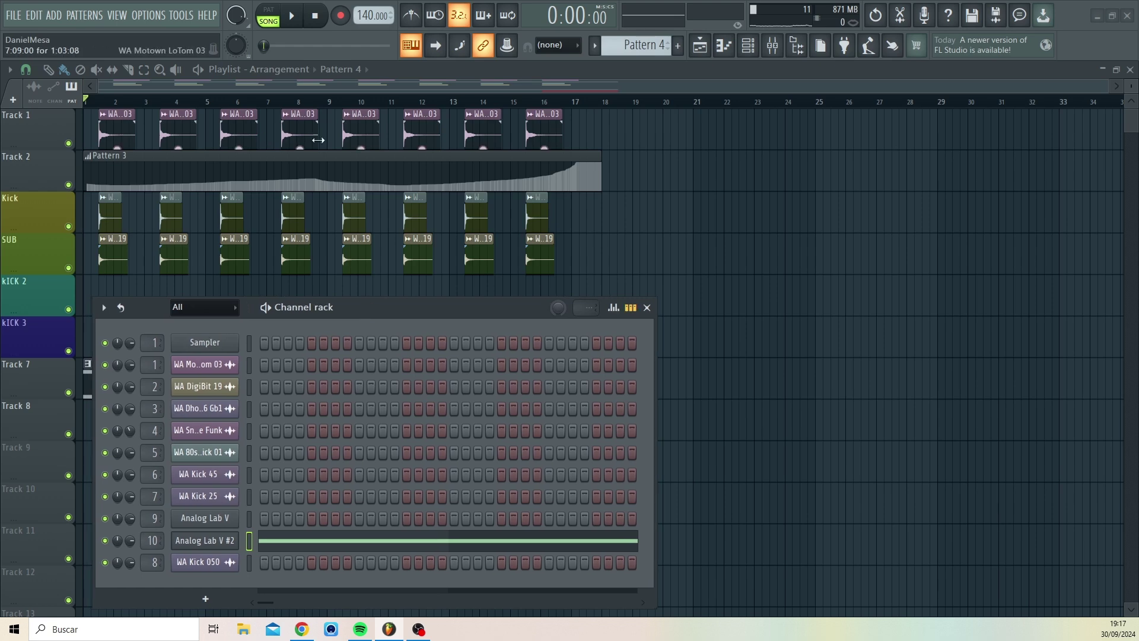
Start saving the project as a new file and name it Escena.
left_click(13, 14)
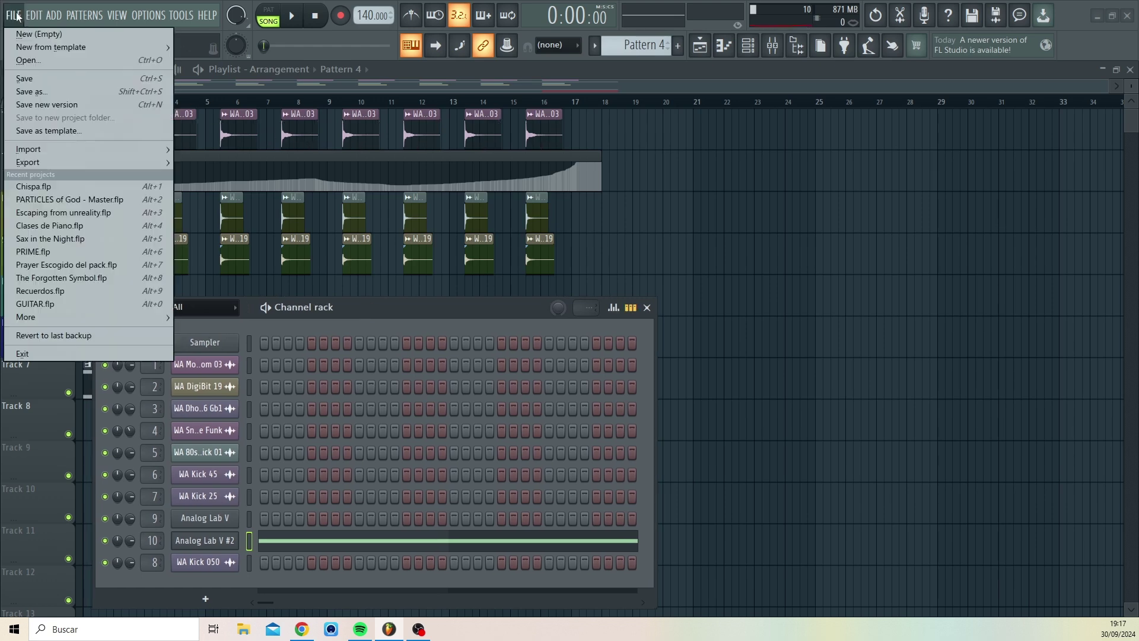
left_click(46, 91)
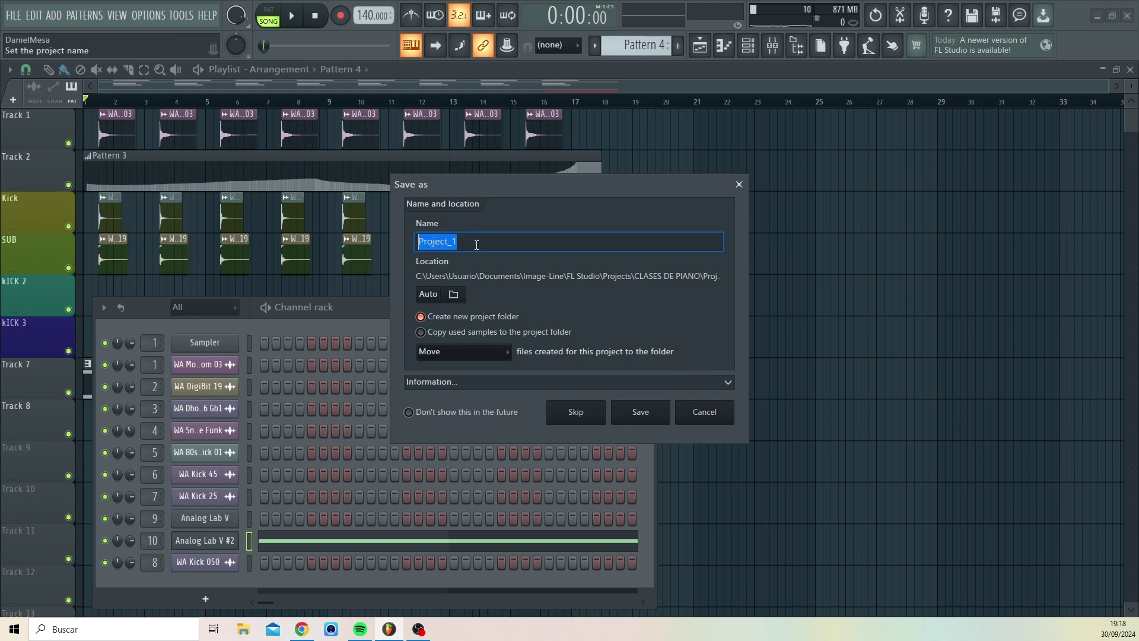
key("BackSpace")
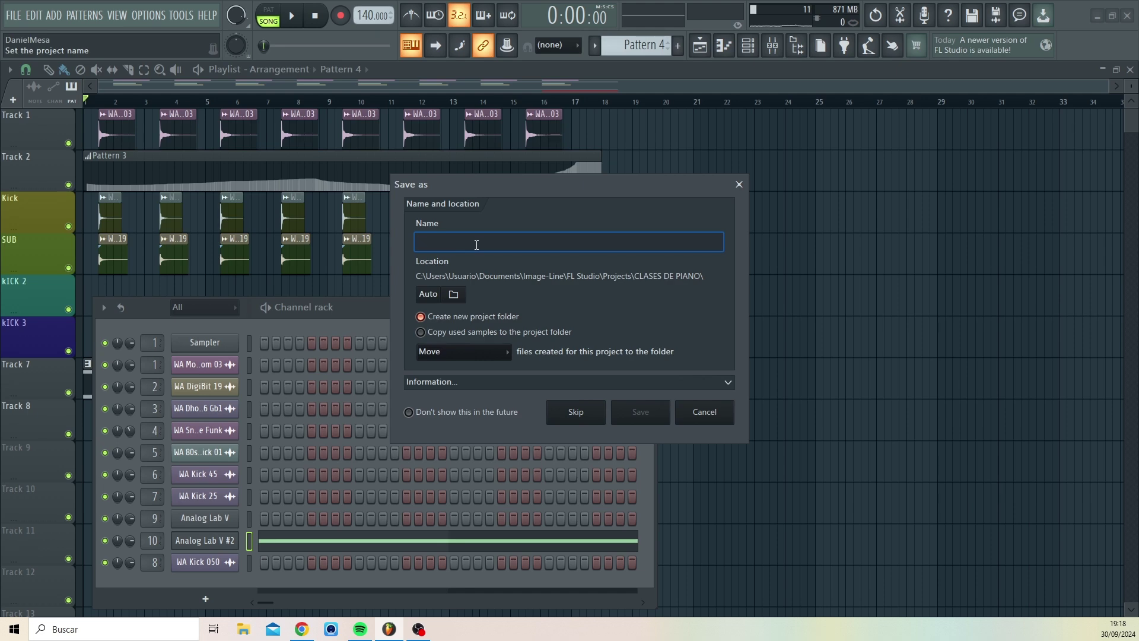
type("W")
key("BackSpace")
type("Escena")
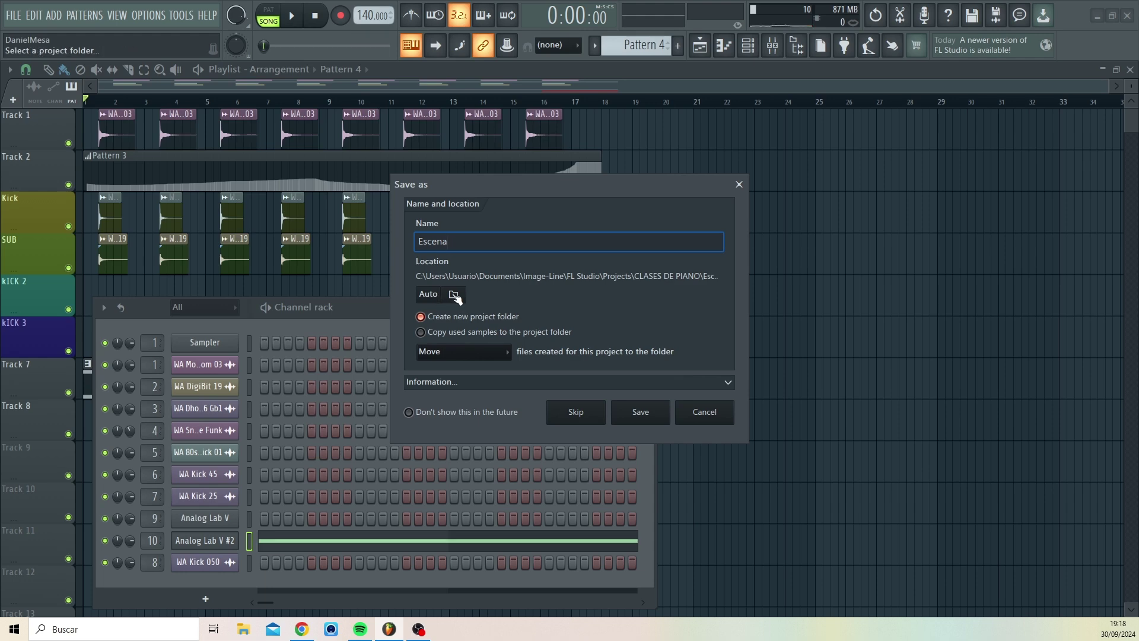
Browse for the project location and go to the Nuevas Creaciones folder inside Projects > 2024.
left_click(452, 294)
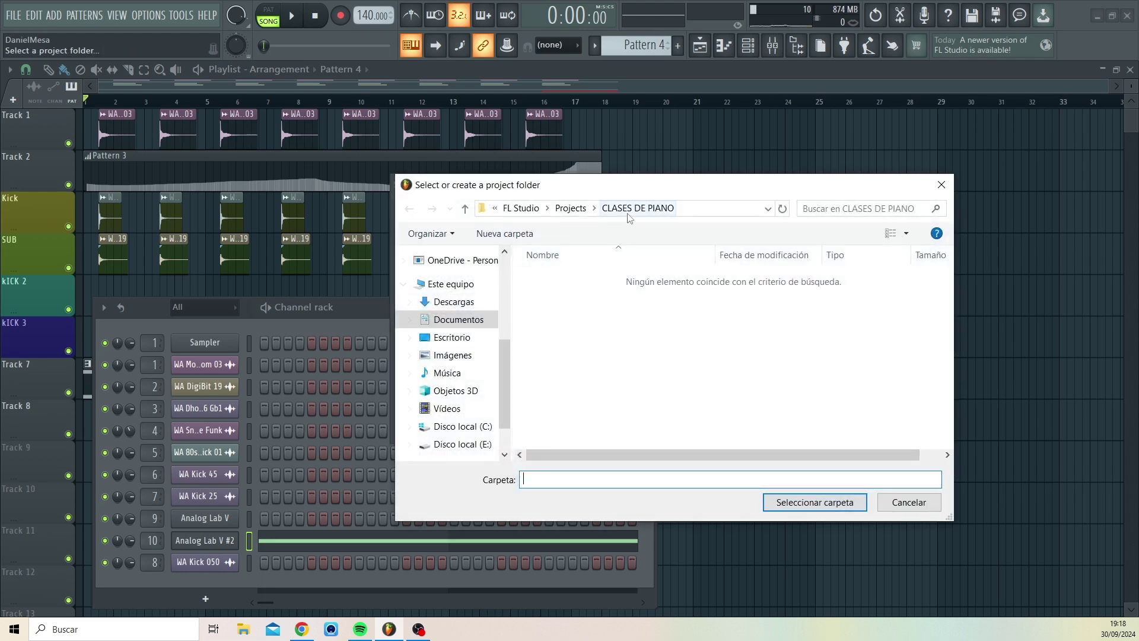
left_click(570, 208)
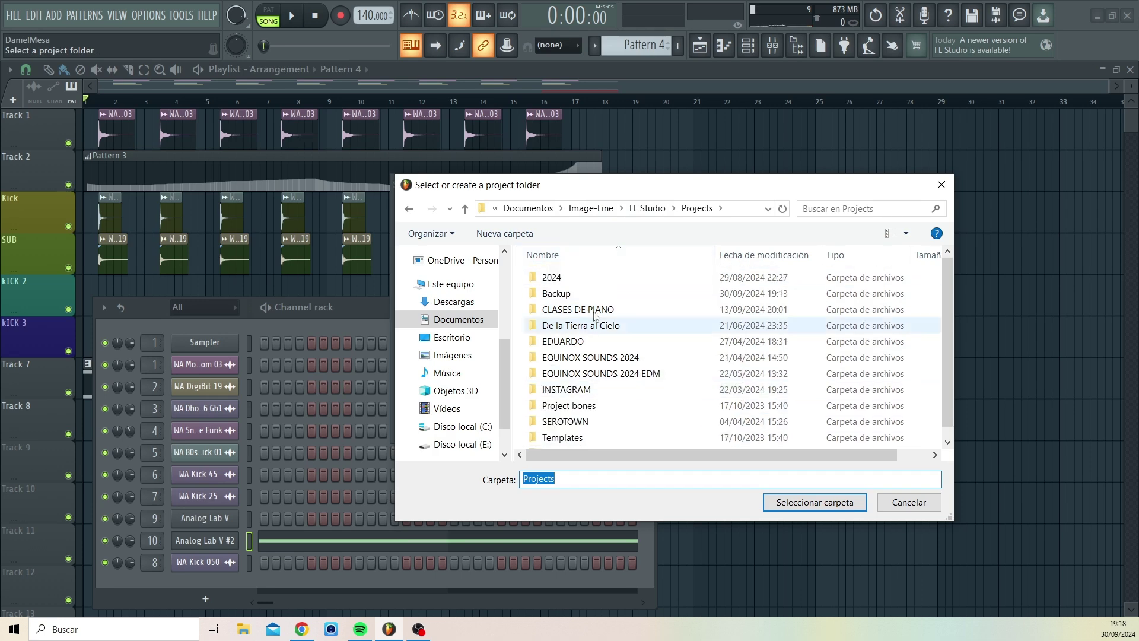
double_click(561, 278)
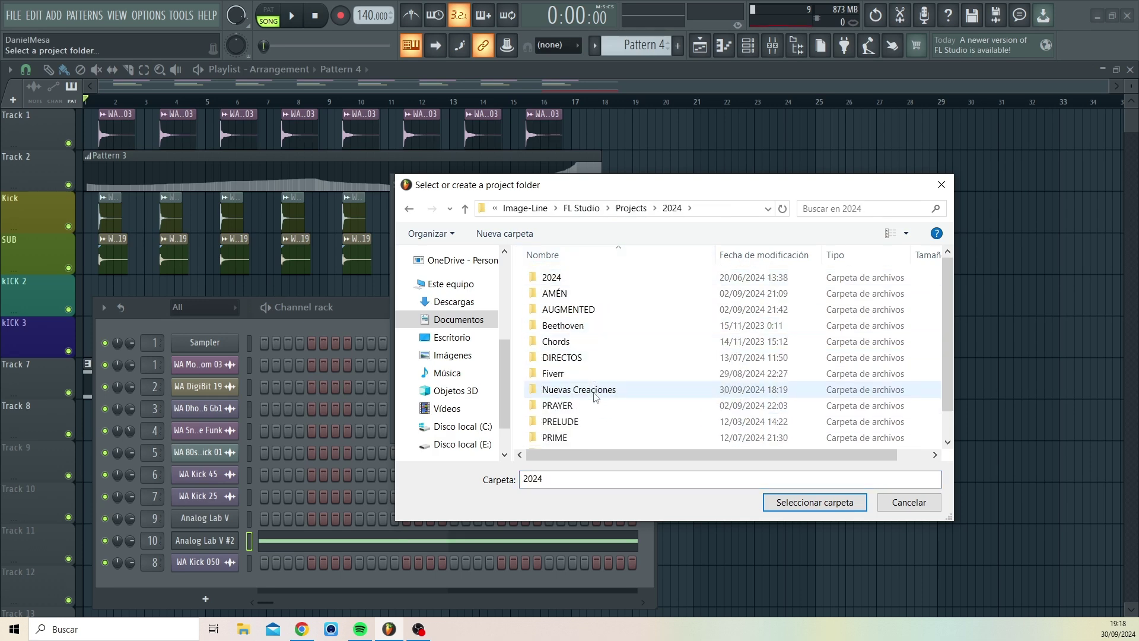
double_click(593, 390)
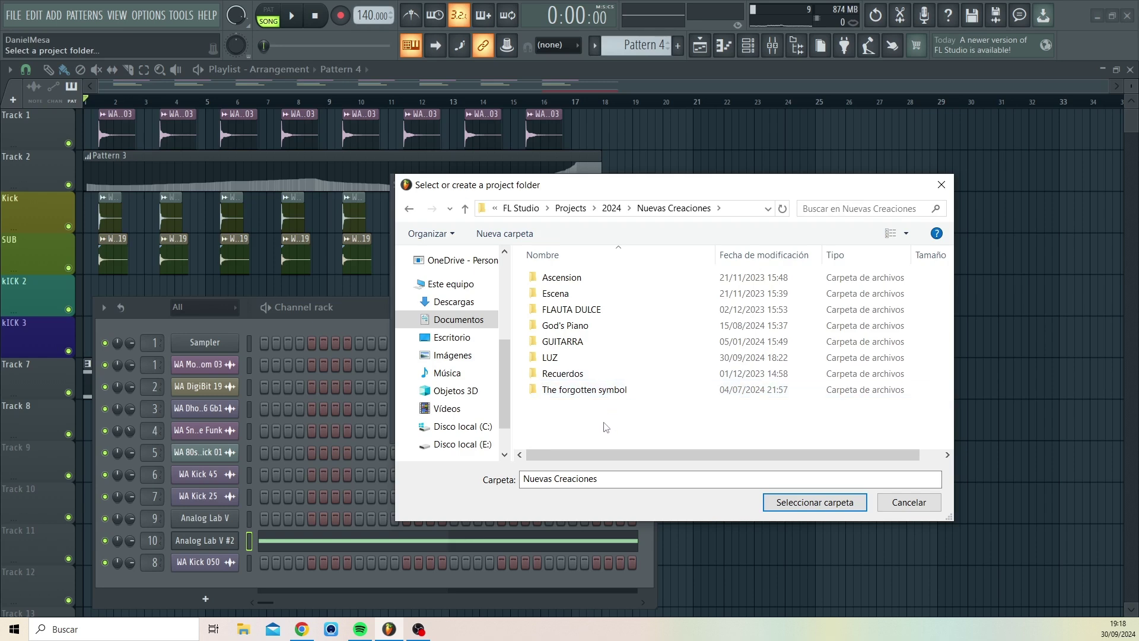
Try to create a folder named ESCENA in Nuevas Creaciones and decline merging it with the existing one.
right_click(552, 418)
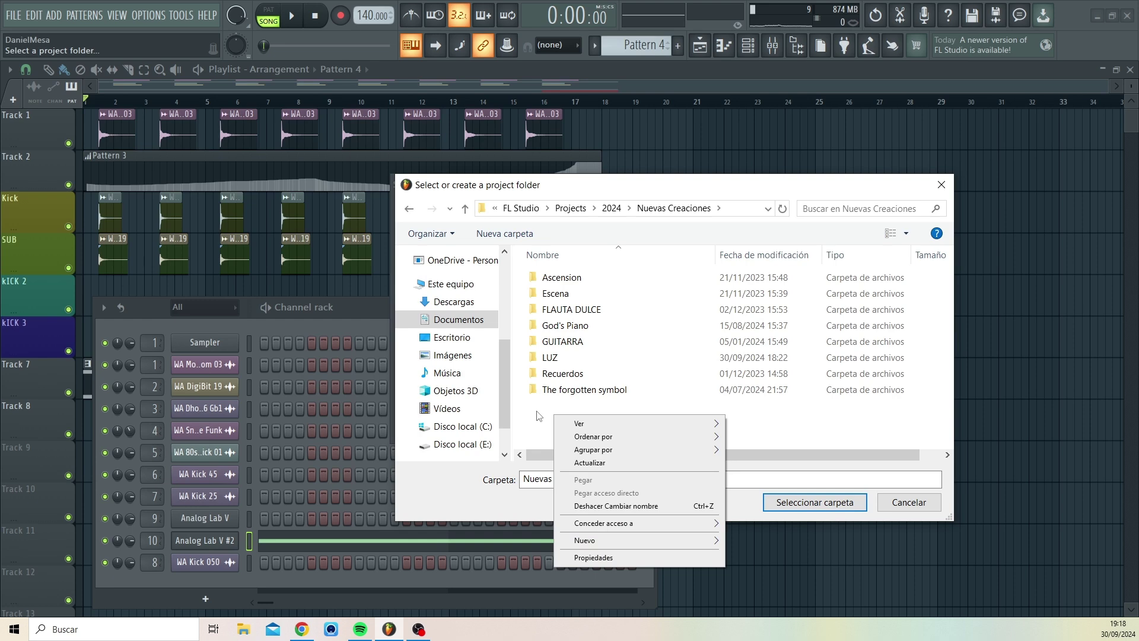
mouse_move(616, 541)
left_click(760, 417)
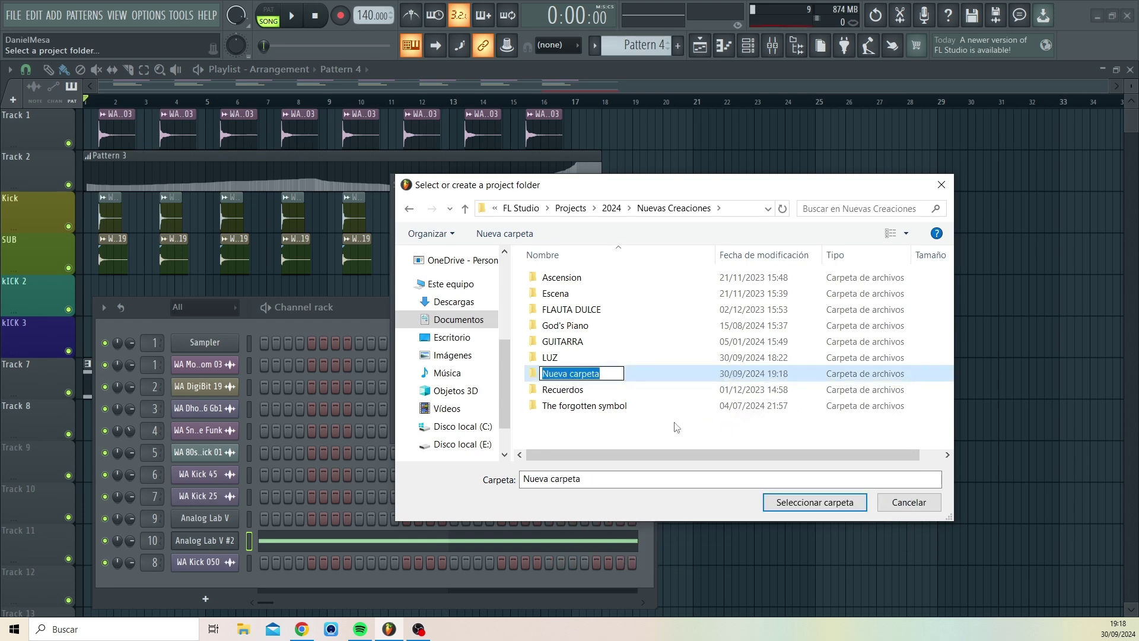
type("ESCEBA")
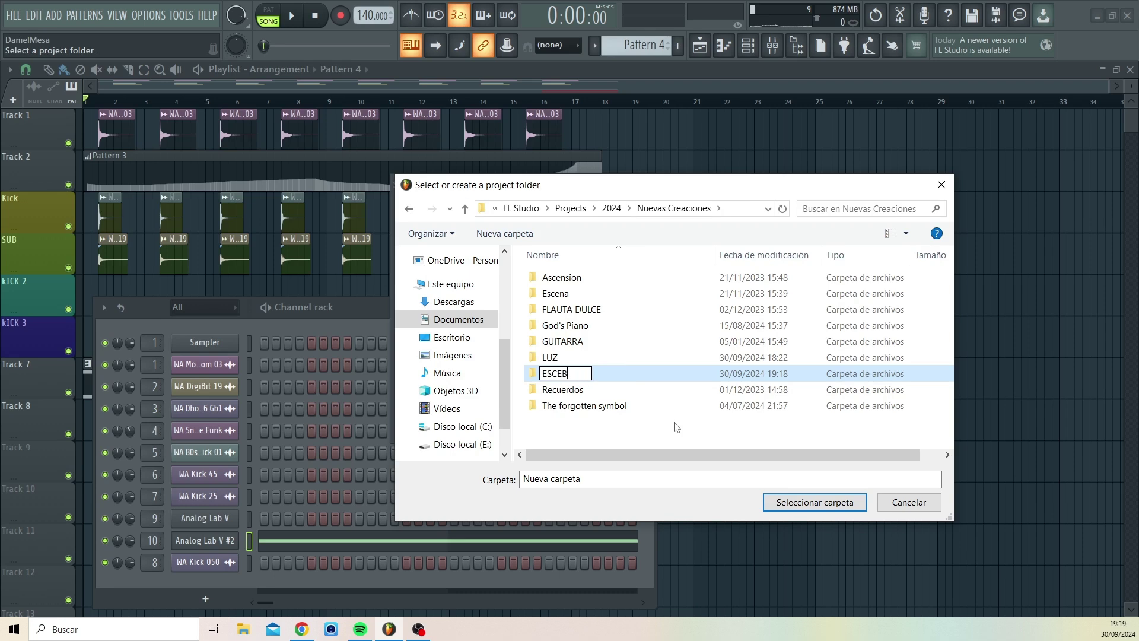
key("BackSpace")
key("BackSpace")
type("NA")
key("Return")
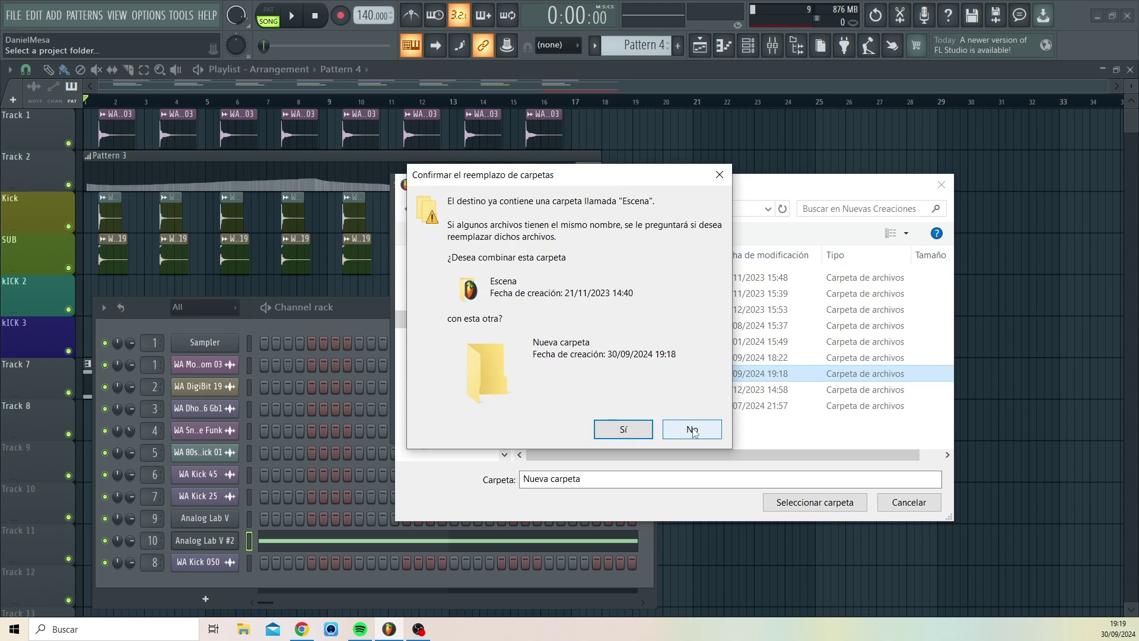
left_click(693, 433)
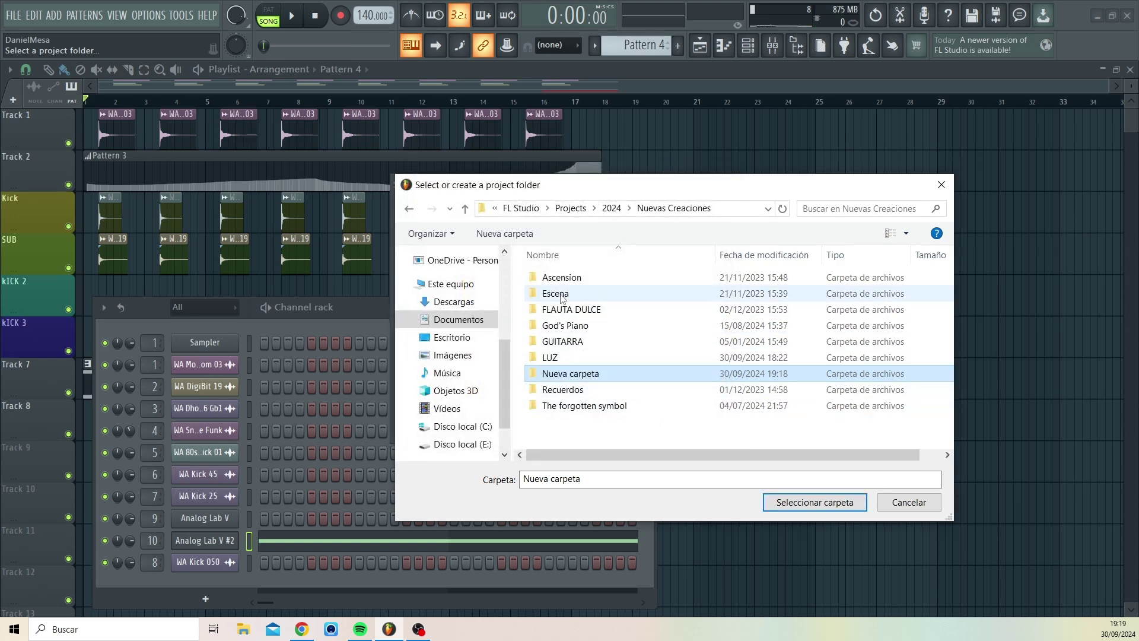
Delete the leftover Nueva carpeta folder from Nuevas Creaciones.
double_click(571, 373)
key("alt+Up")
left_click(571, 374)
right_click(571, 378)
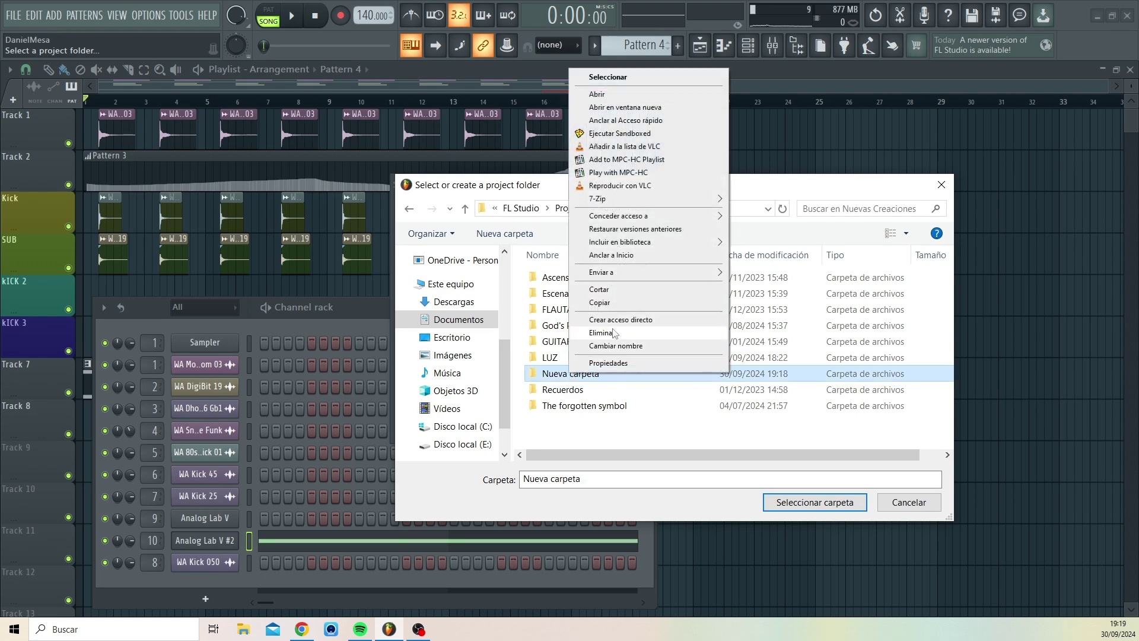
left_click(605, 336)
Choose the existing Escena folder in Nuevas Creaciones as the project's save location.
double_click(554, 294)
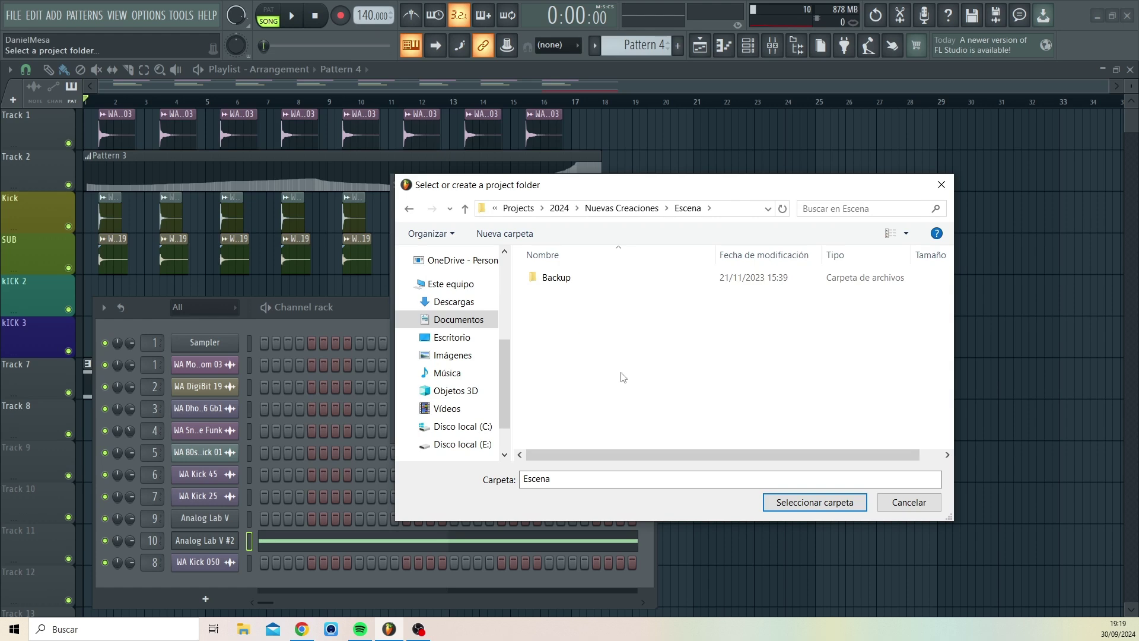
left_click(810, 502)
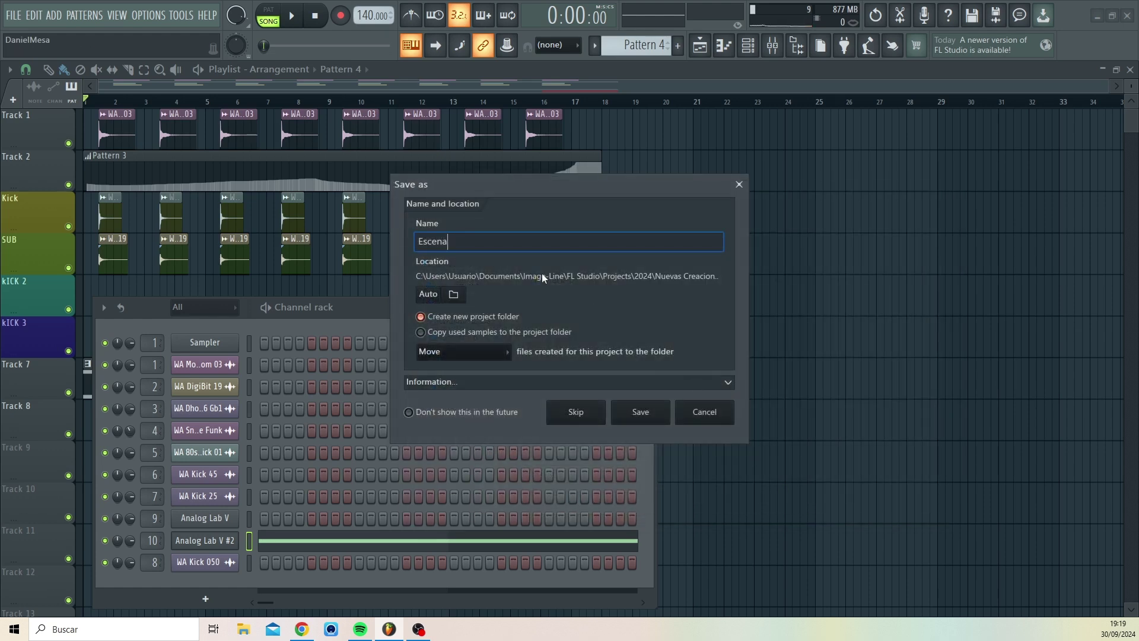
Turn off creating a new project folder, then try to save as Escena and decline replacing the existing project file.
left_click(425, 316)
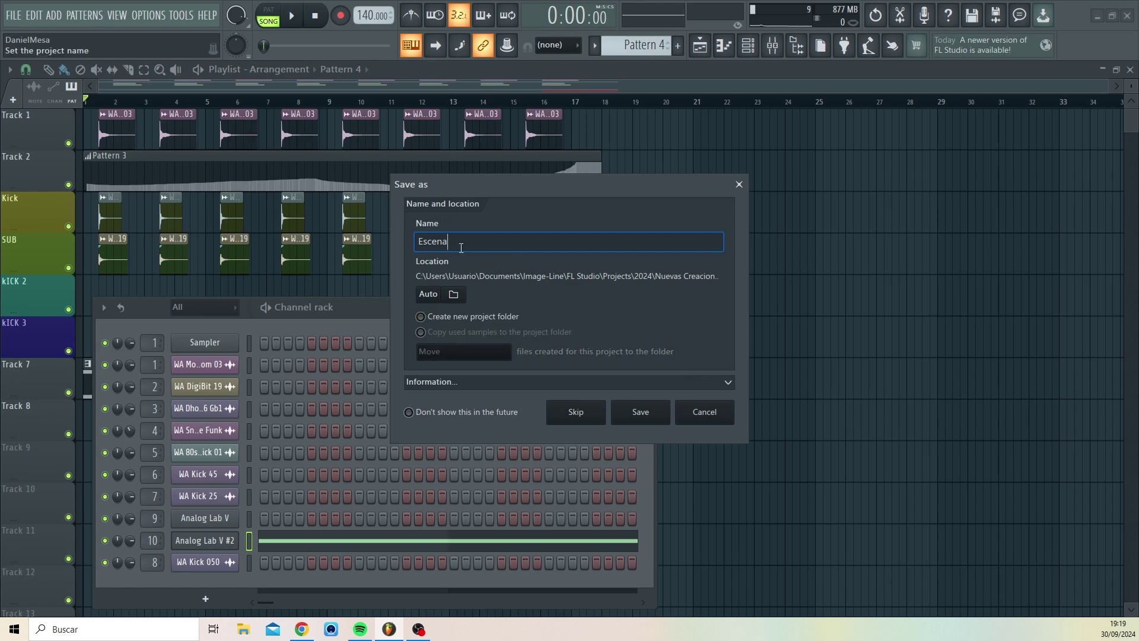
left_click(642, 418)
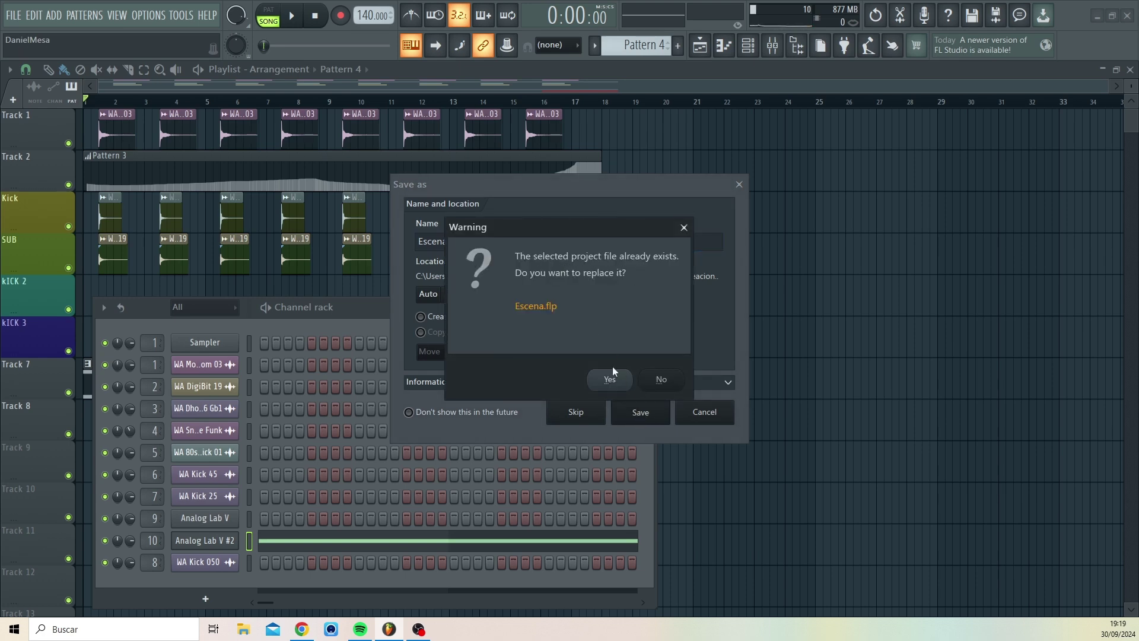
left_click(663, 381)
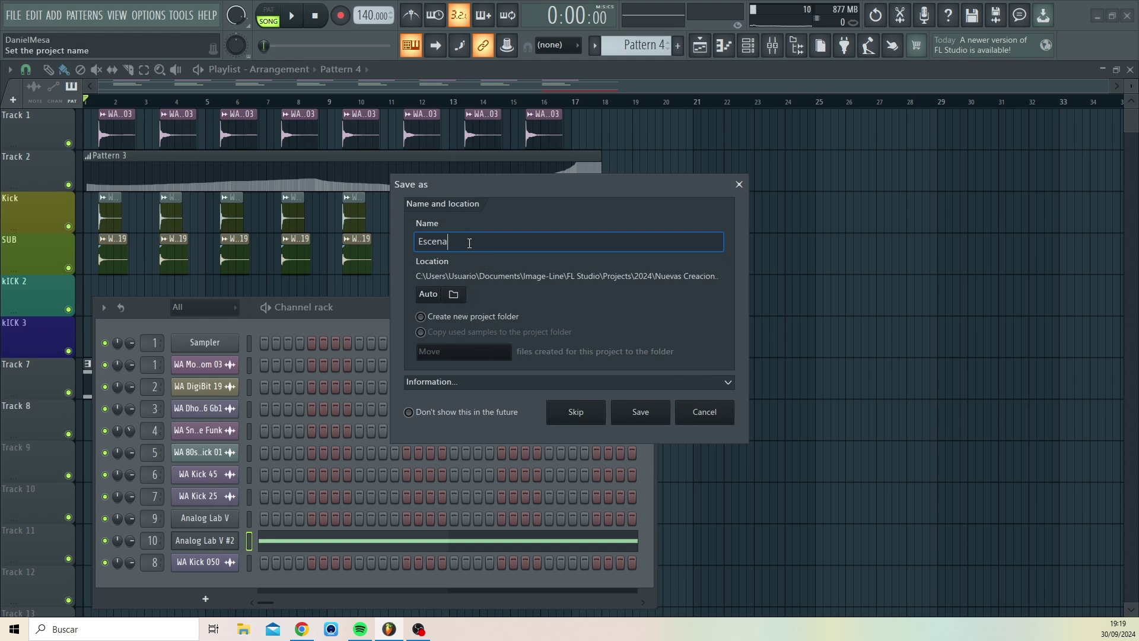
Change the project name to Escena Master and browse for its location up to the Nuevas Creaciones folder.
type("Na")
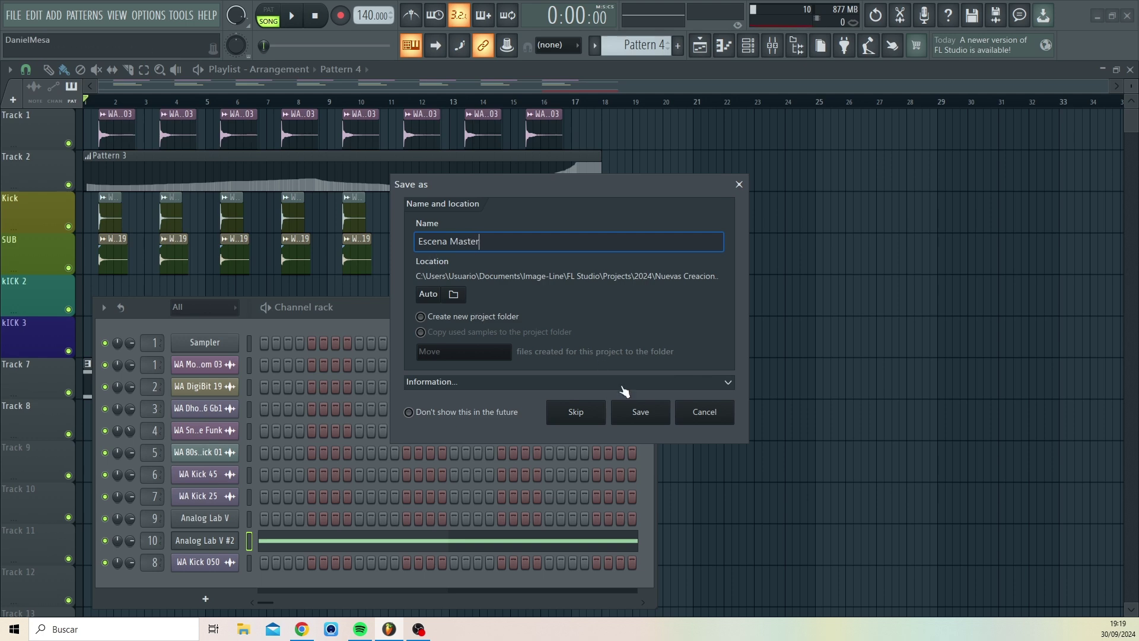
left_click(455, 294)
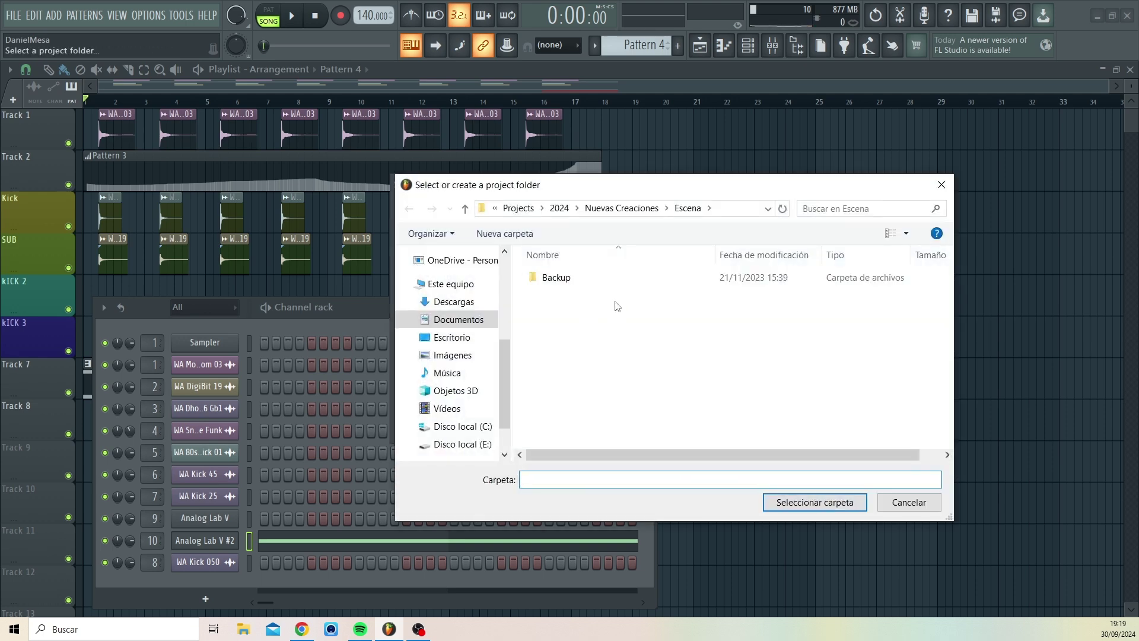
left_click(465, 208)
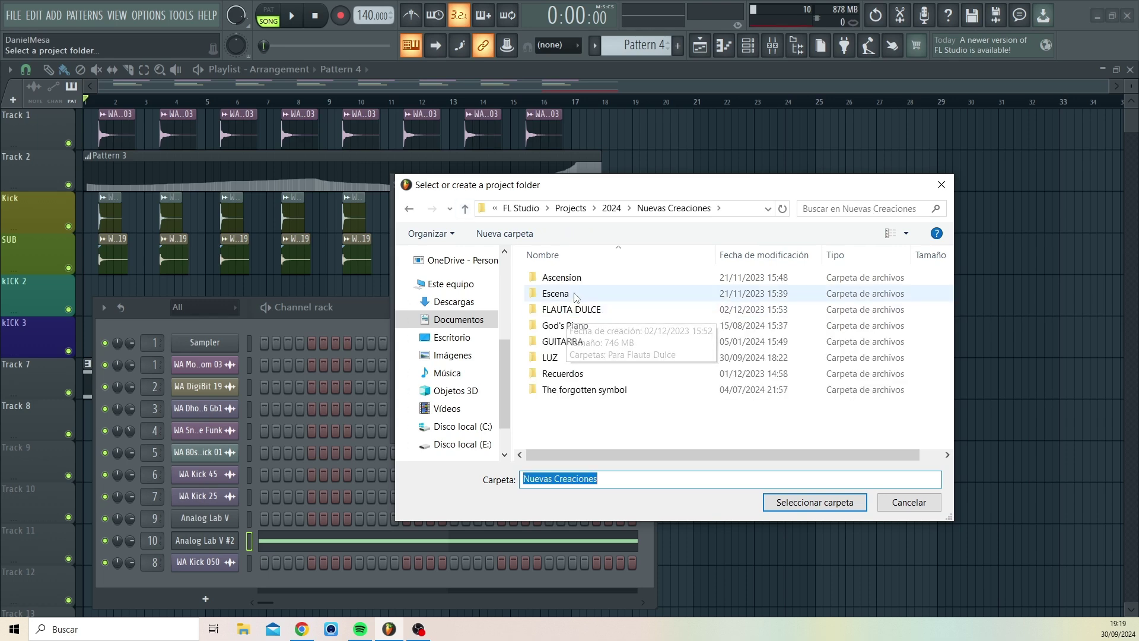
Create a new folder named ESCENA MASTER inside Nuevas Creaciones.
right_click(563, 414)
mouse_move(621, 537)
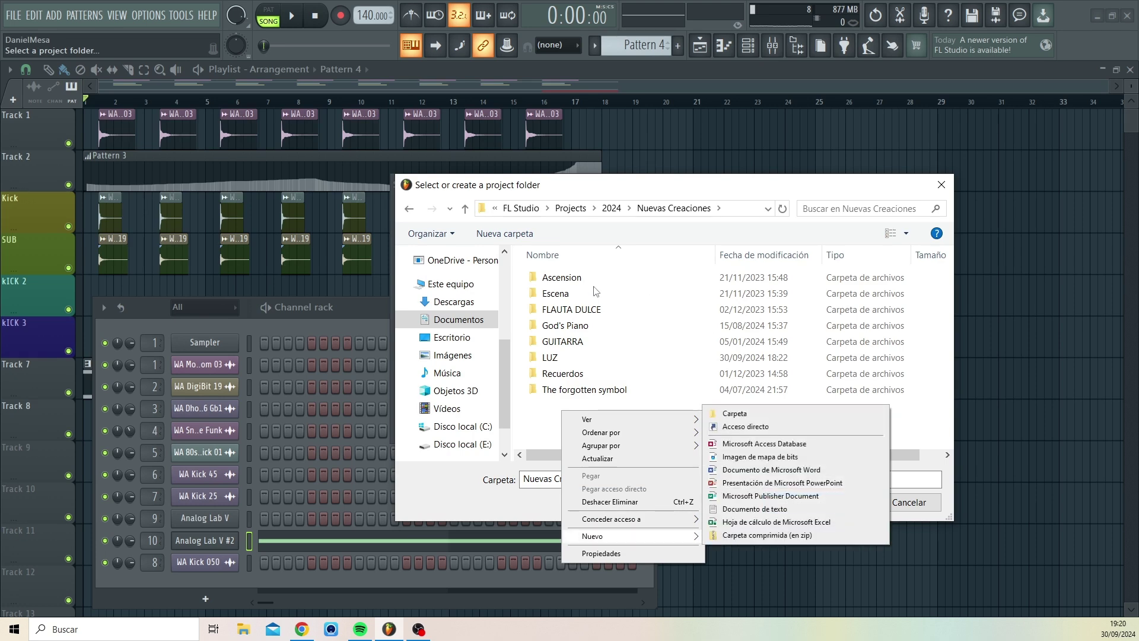
left_click(735, 414)
type("ESC")
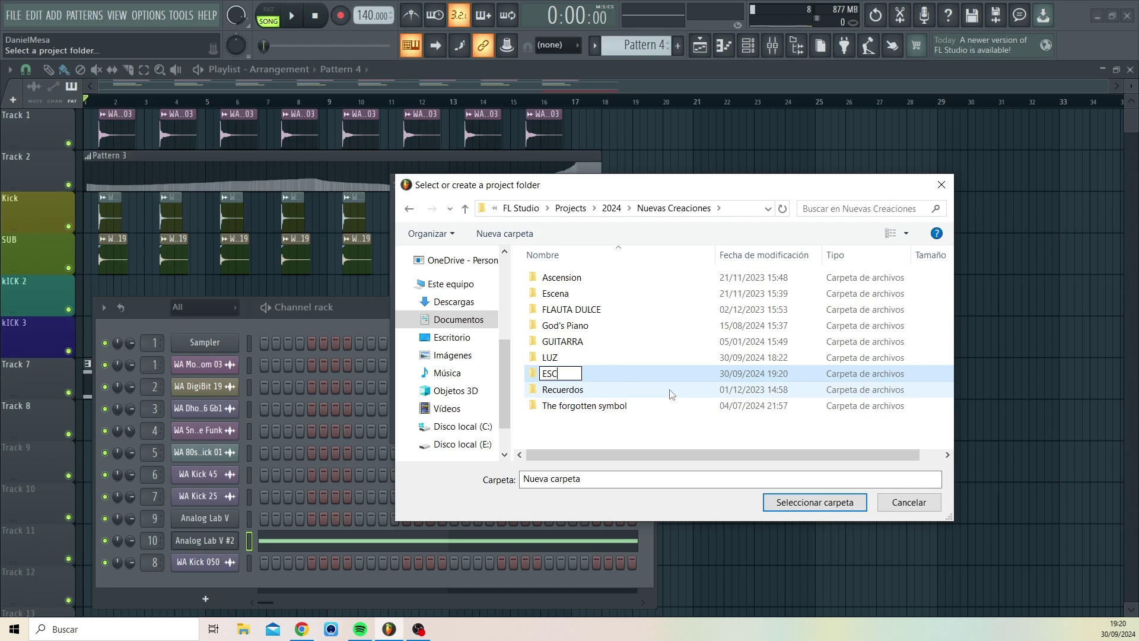
type("ENA MASTER")
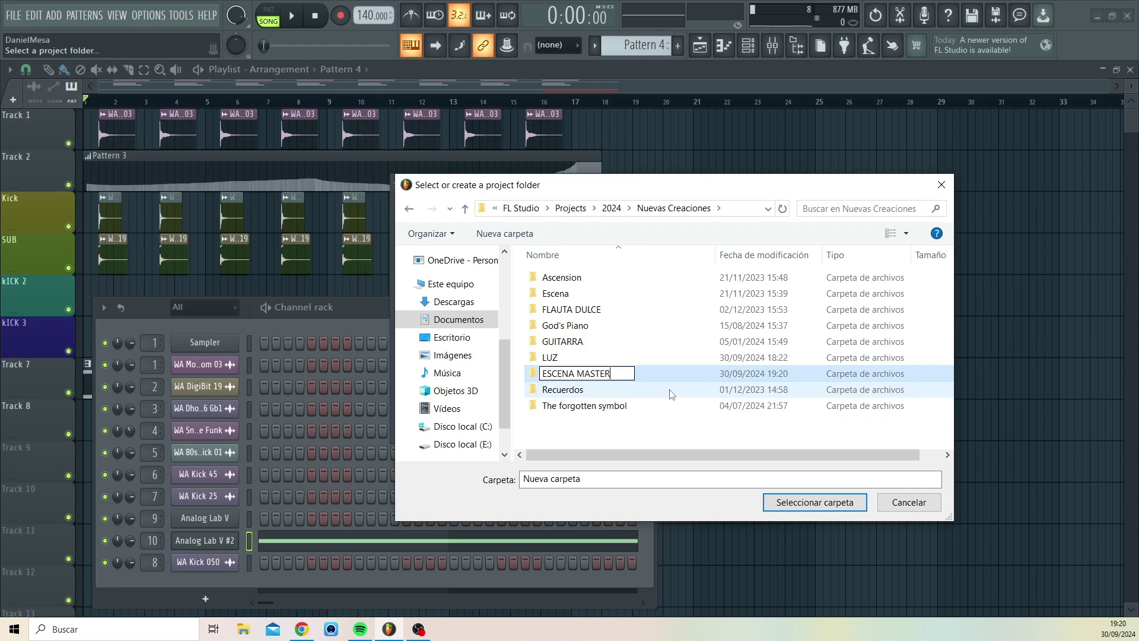
left_click(654, 370)
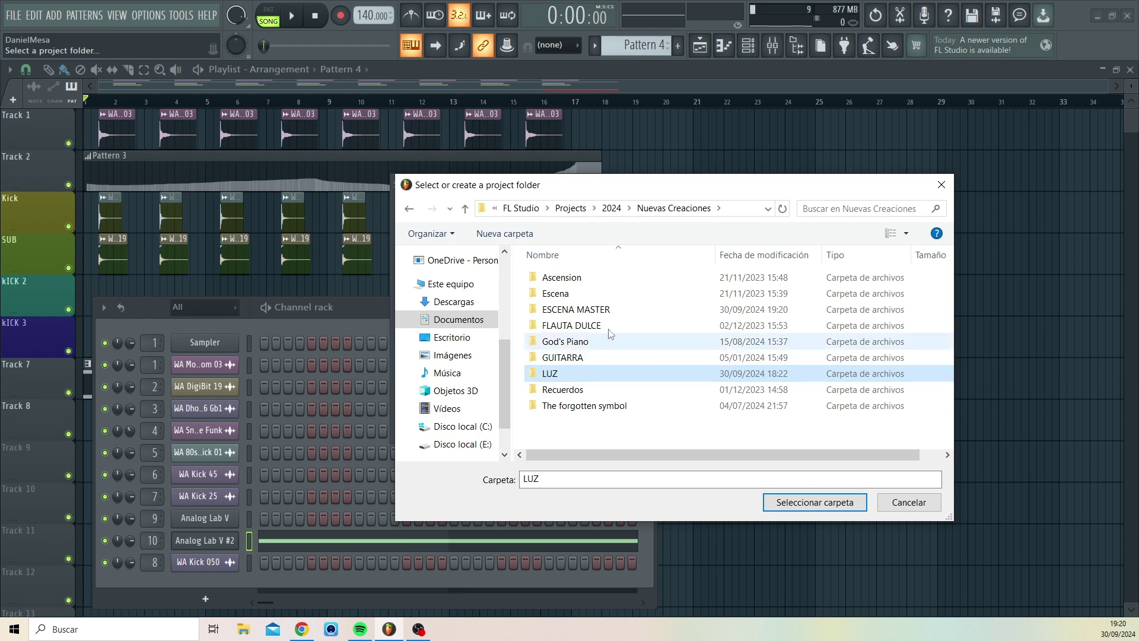
Choose the ESCENA MASTER folder as the project location and save the project there.
double_click(599, 310)
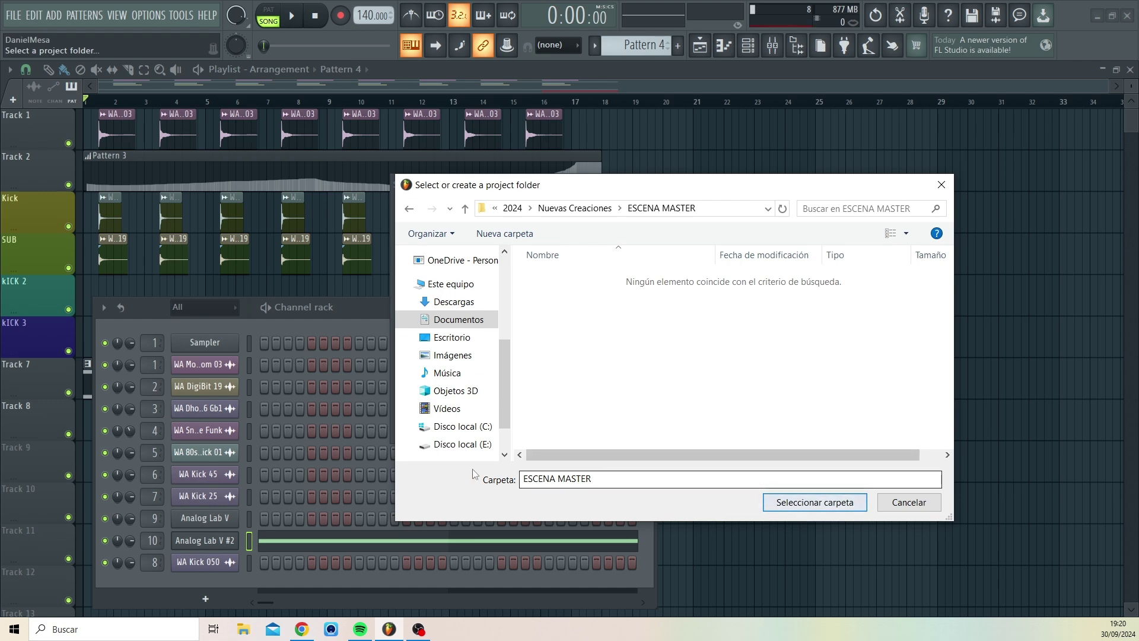
left_click(805, 501)
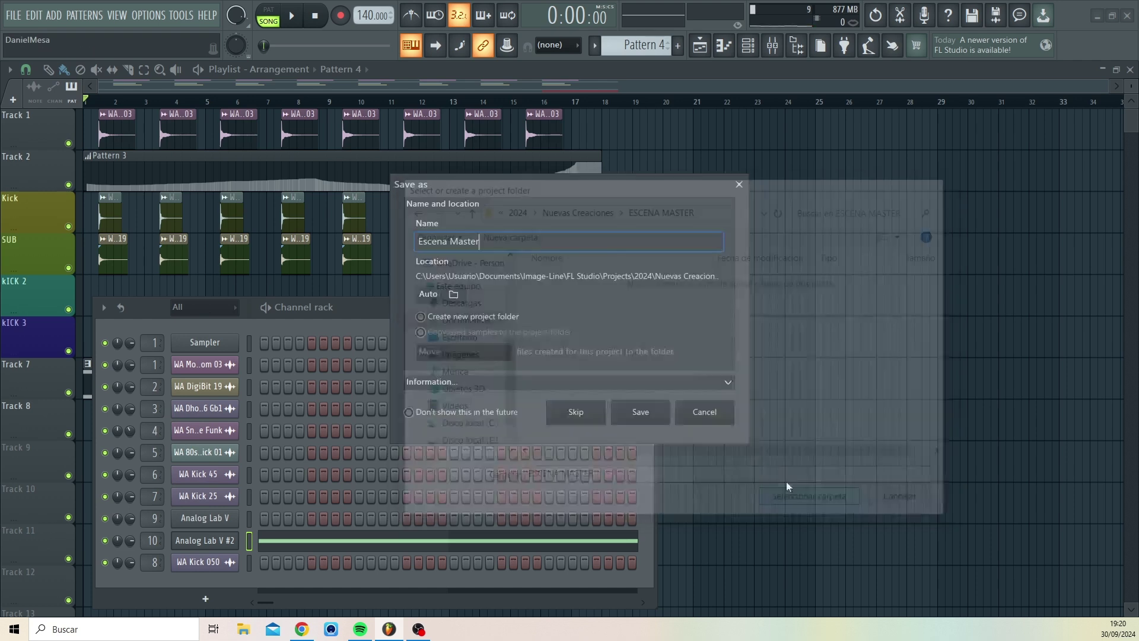
left_click(641, 412)
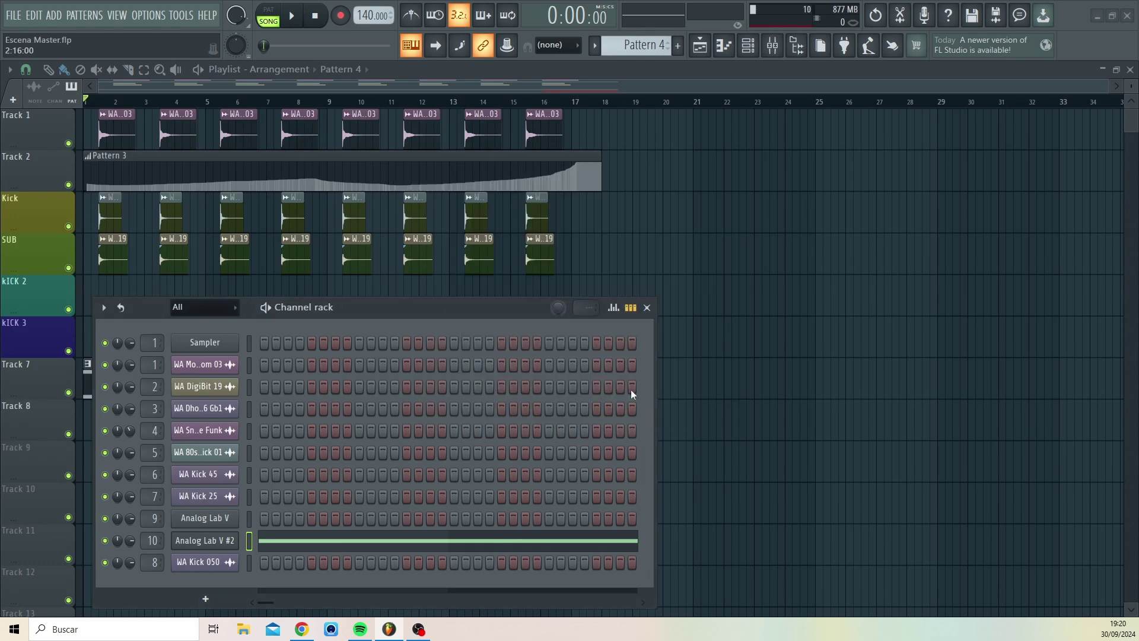